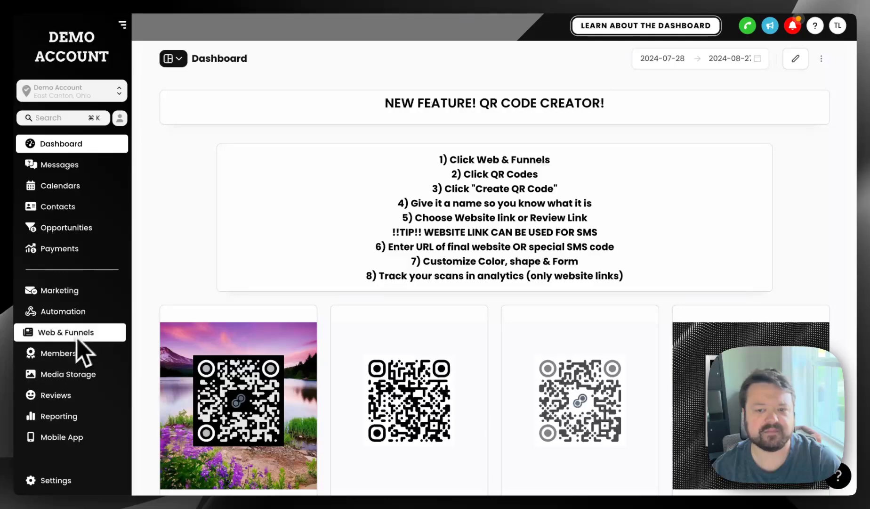
- Open the QR Codes section of Web & Funnels and start creating a new QR code
left_click(116, 338)
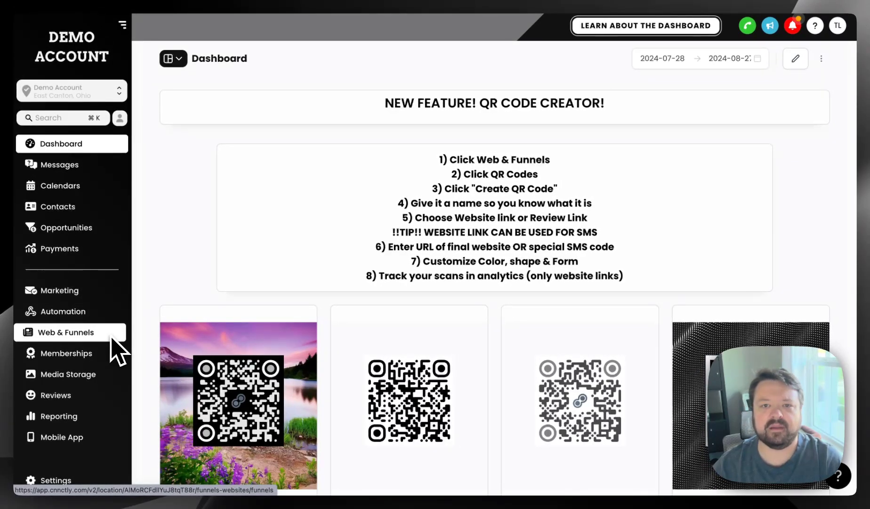
left_click(111, 337)
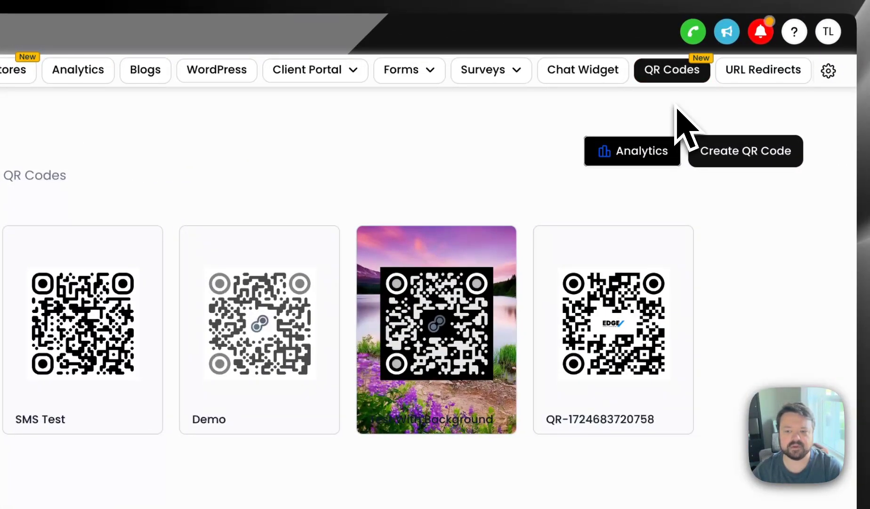
left_click(750, 156)
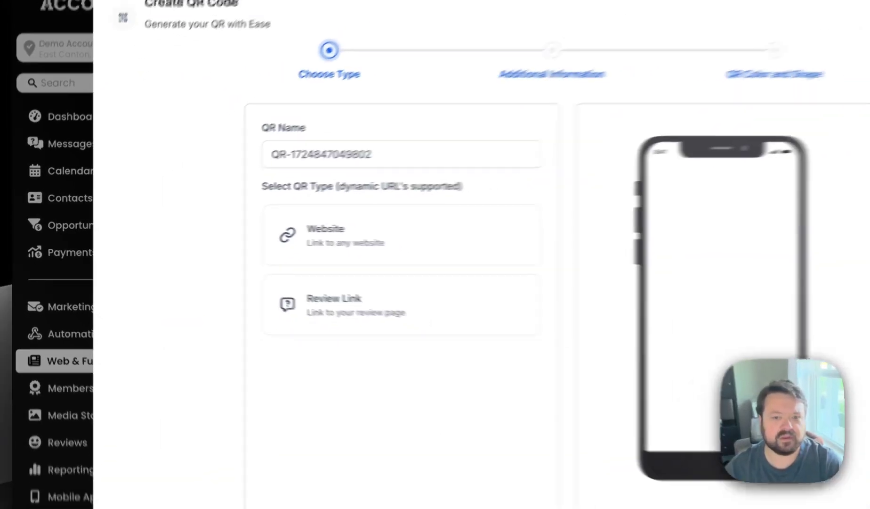
- Name the QR code Test URL QR, choose the Website type and continue to the additional information
left_click(453, 149)
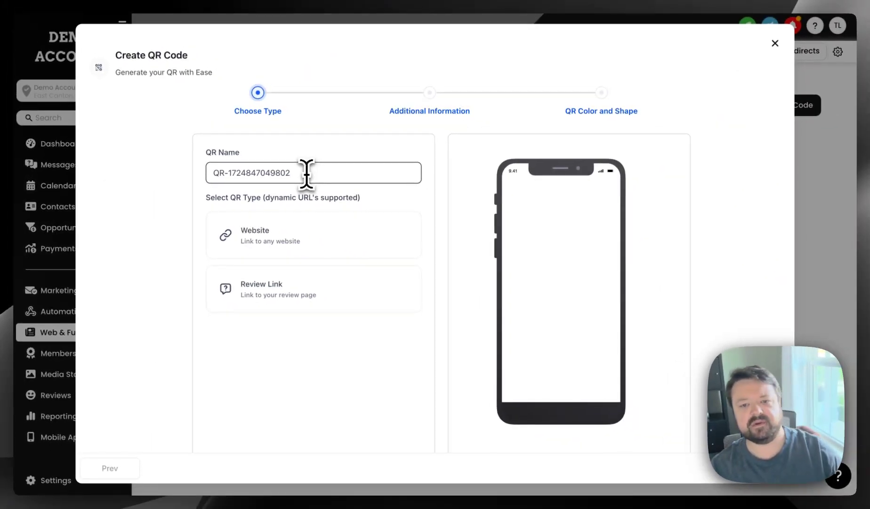
left_click_drag(306, 174, 174, 186)
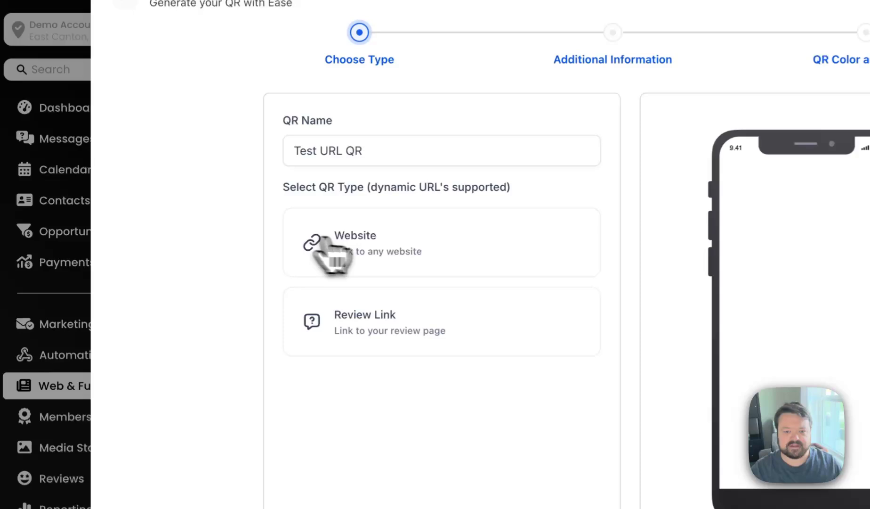
left_click(247, 239)
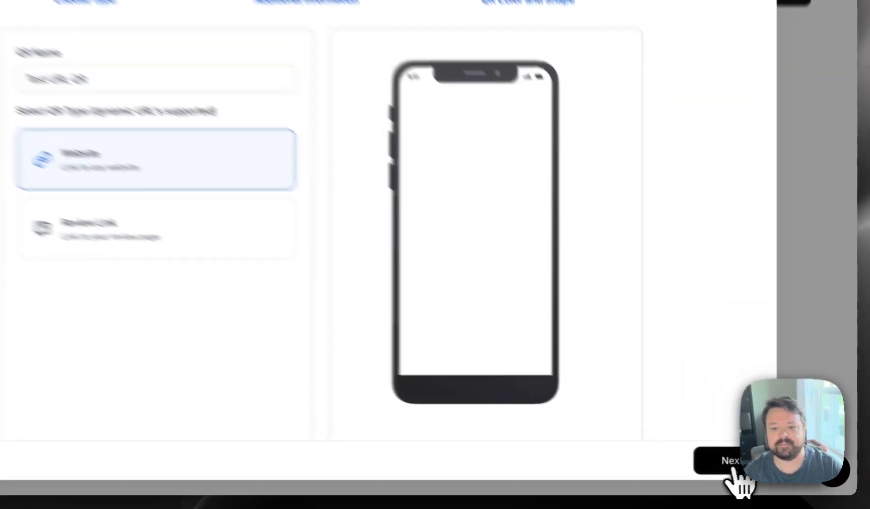
left_click(752, 468)
left_click_drag(257, 140, 182, 143)
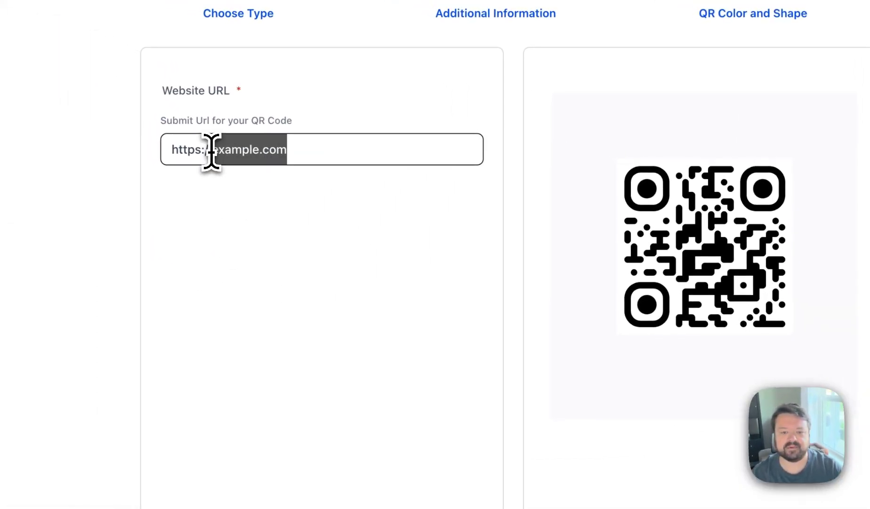
type("cnnctly.vo")
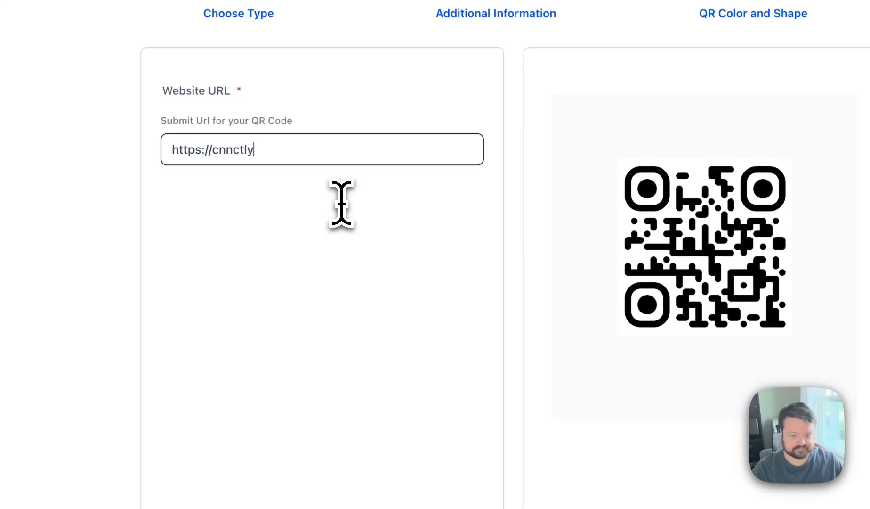
key("BackSpace")
key("BackSpace")
type("com")
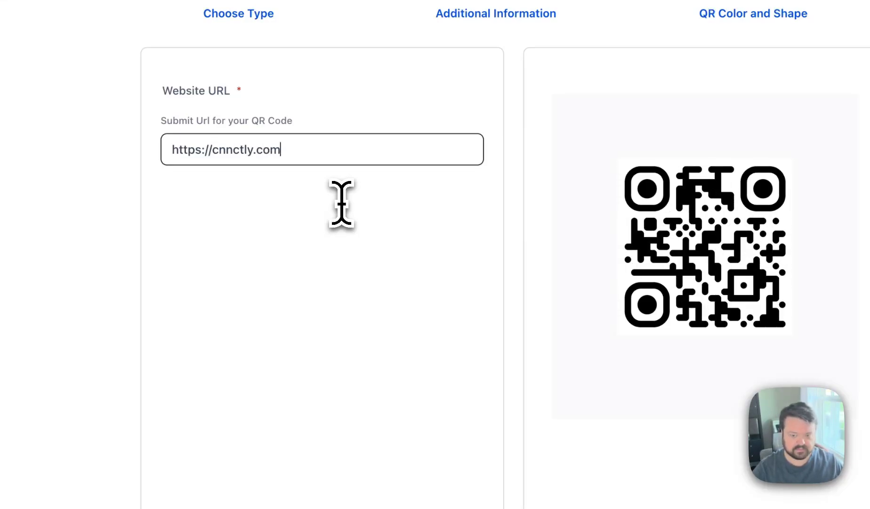
left_click(426, 344)
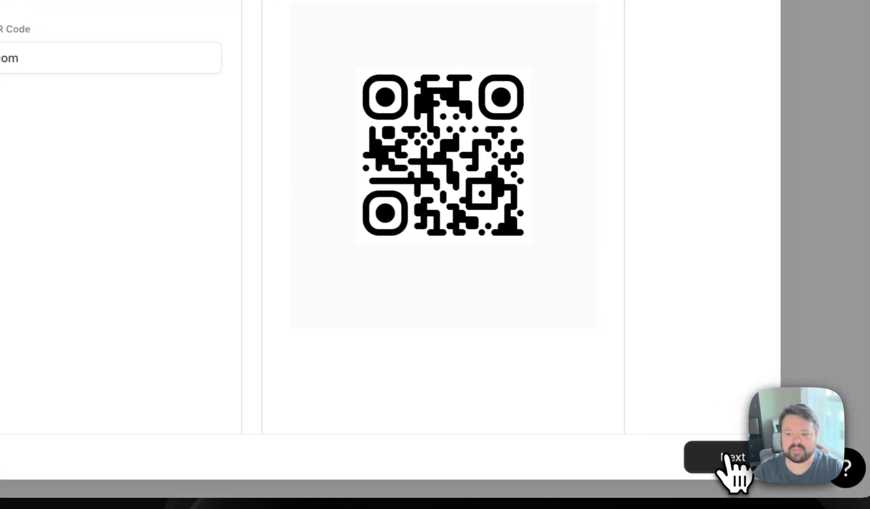
left_click(729, 458)
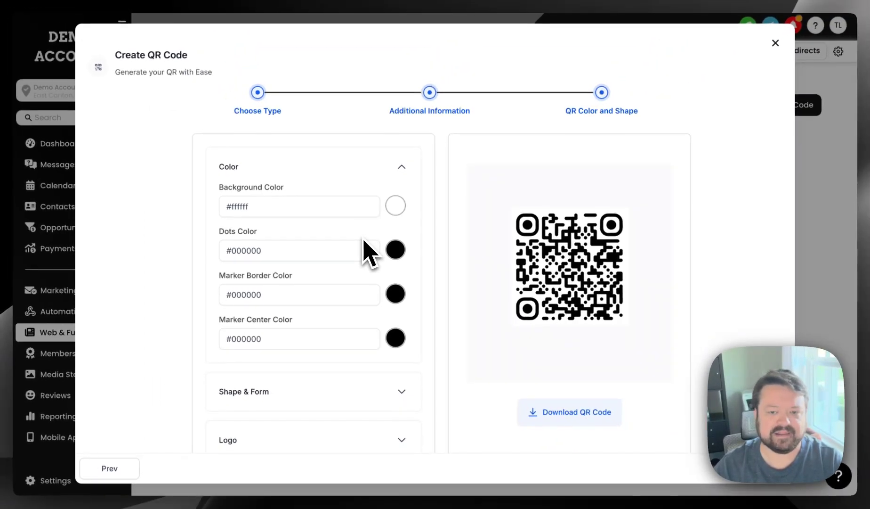
- Try out other background colors for the QR code and return it to white, #FFFFFFFF
scroll(364, 239, "down", 1)
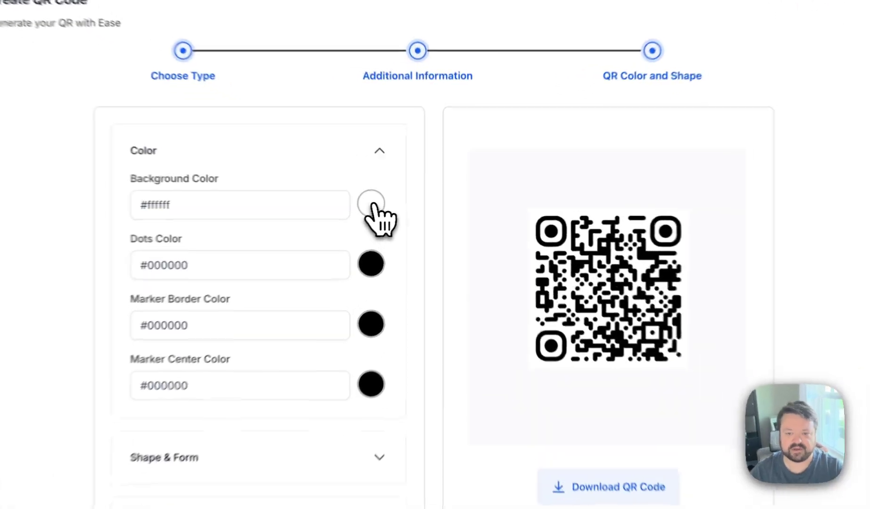
left_click(395, 208)
left_click_drag(424, 231, 413, 262)
left_click_drag(388, 290, 229, 208)
left_click(298, 189)
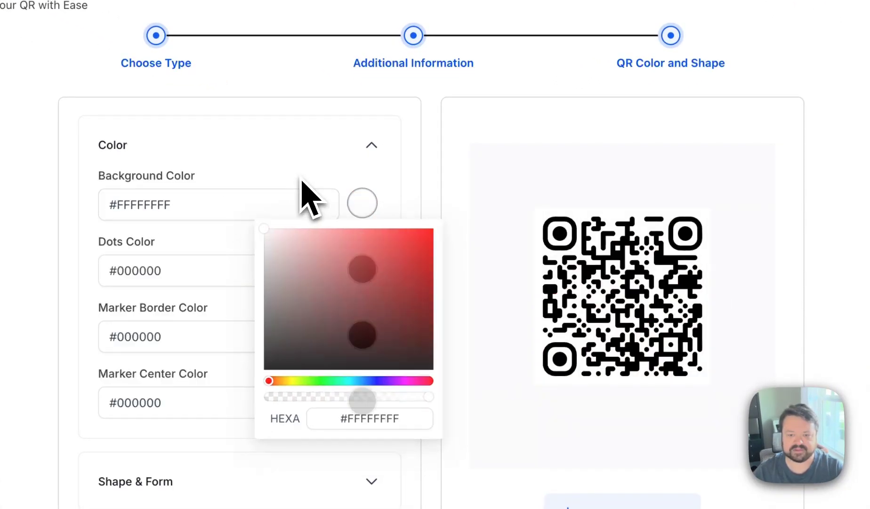
- Set the QR code's dots color to gray, #787878FF
left_click(367, 277)
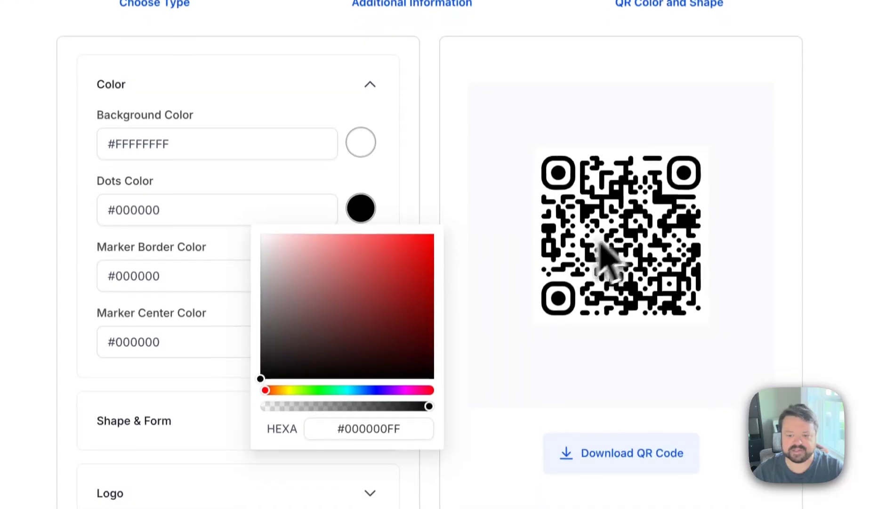
left_click(273, 338)
left_click_drag(271, 274, 255, 304)
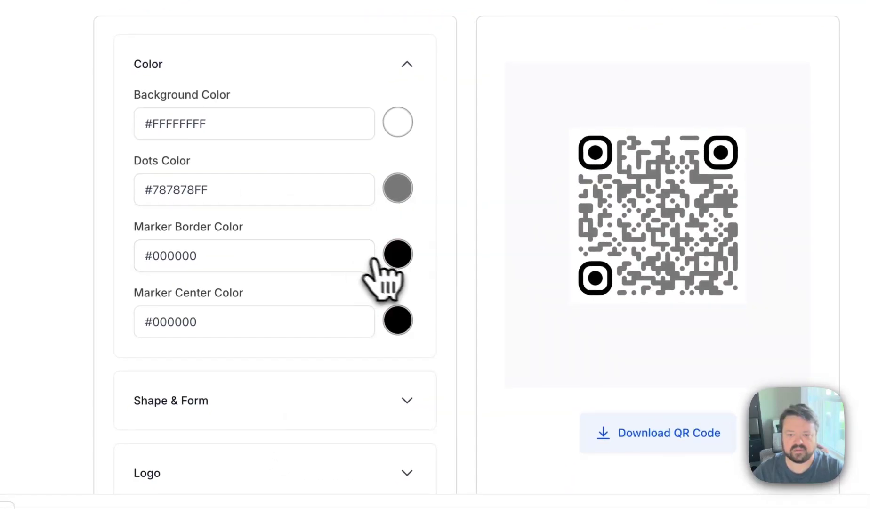
- Set the QR code's marker border color to dark red, #A20000FF
left_click(395, 255)
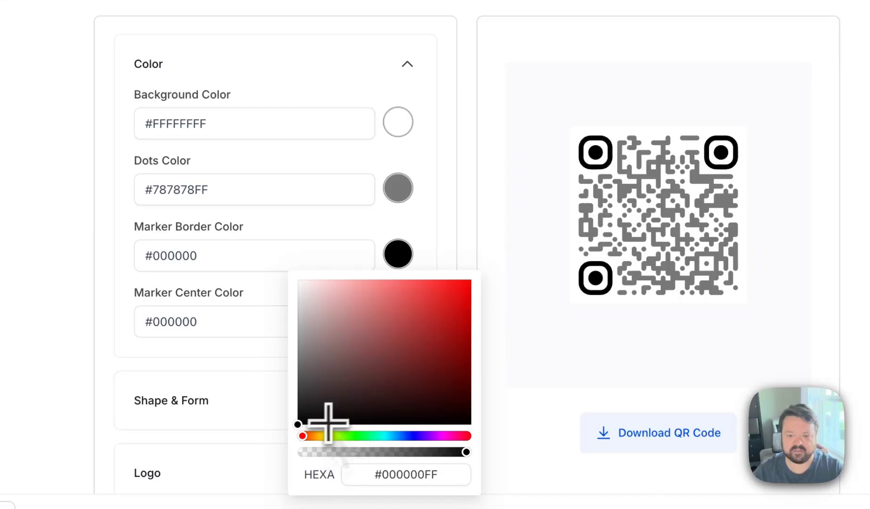
mouse_move(354, 360)
left_mouse_down()
mouse_move(499, 363)
mouse_move(464, 325)
left_mouse_up()
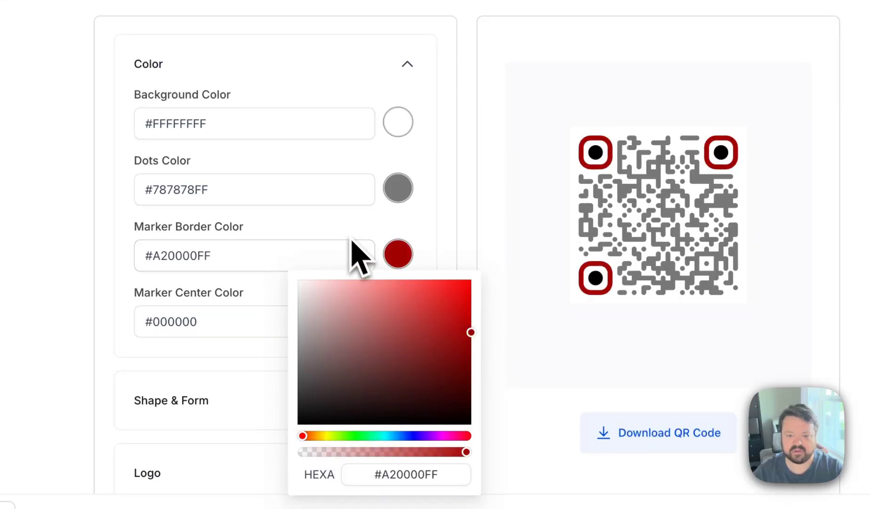
left_click(252, 330)
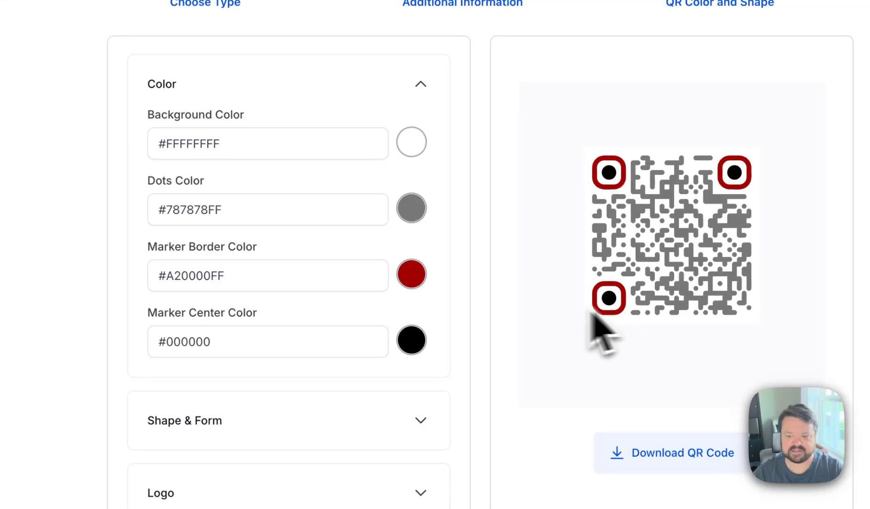
- Try the different dot styles, keep the sixth one, and change the marker center shape to a square
scroll(466, 357, "down", 2)
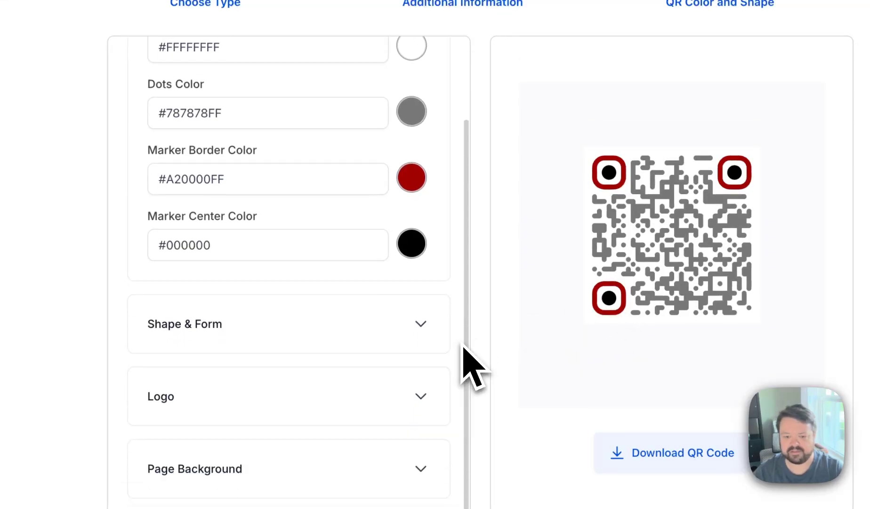
left_click(386, 324)
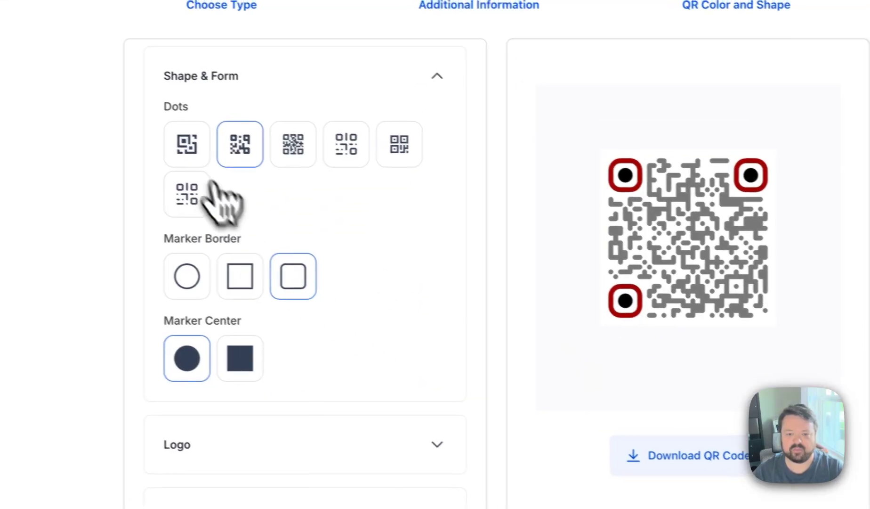
left_click(172, 143)
left_click(311, 150)
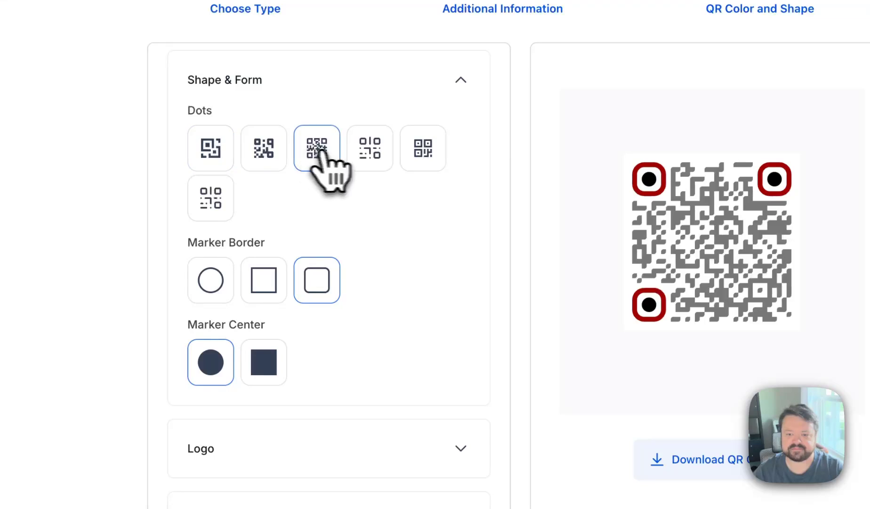
left_click(372, 153)
left_click(424, 155)
left_click(214, 200)
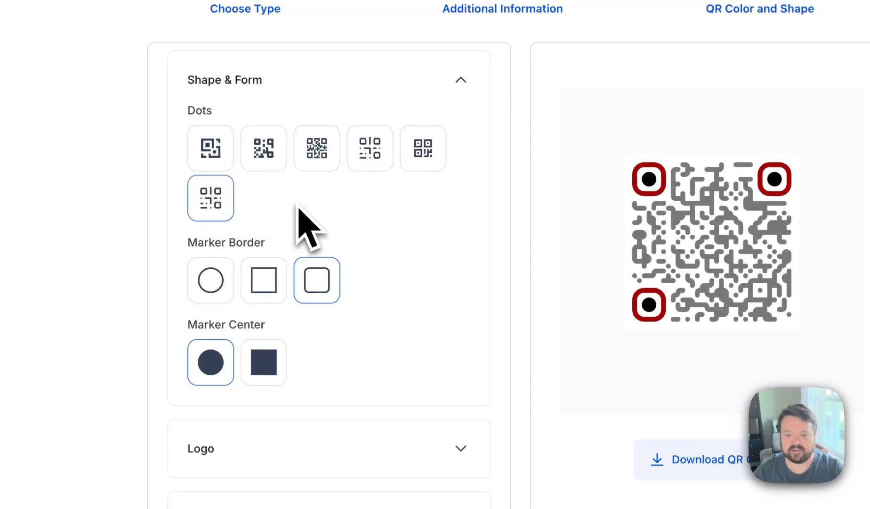
left_click(267, 367)
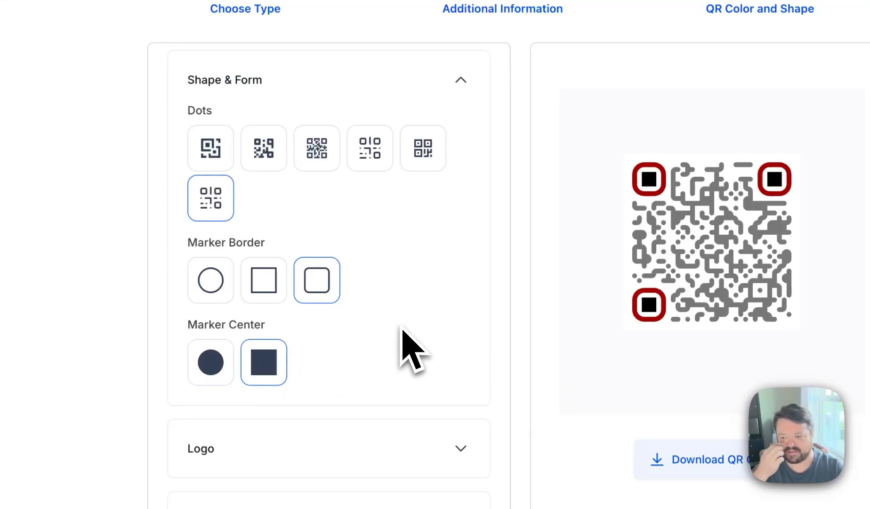
- Add the image cropped-01.connected.png from media storage as the QR code's logo
scroll(405, 334, "down", 3)
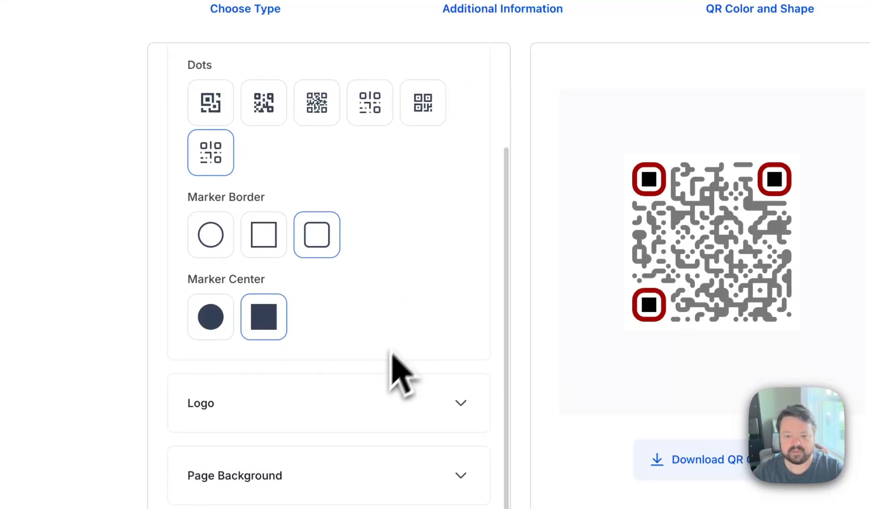
left_click(352, 395)
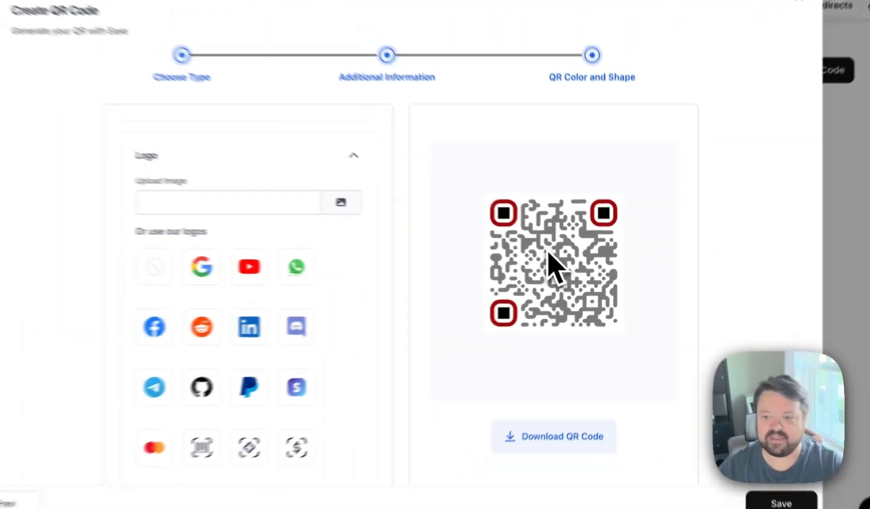
scroll(350, 300, "down", 1)
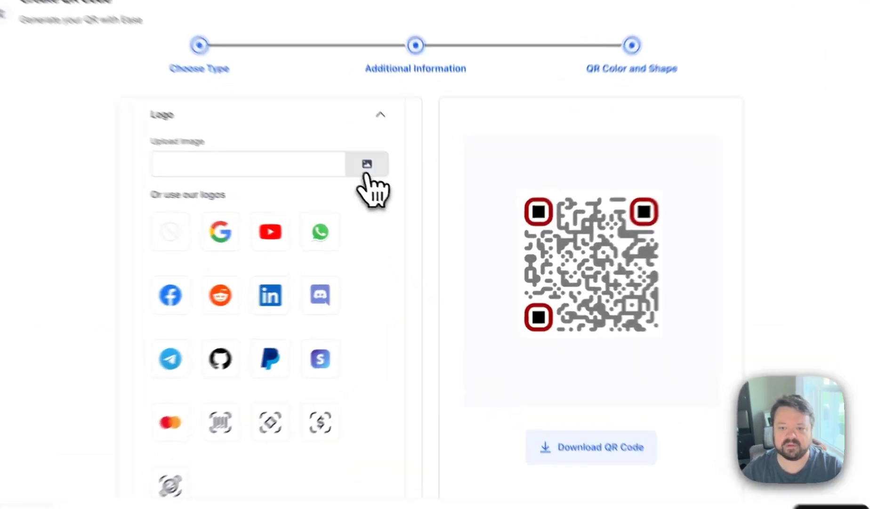
left_click(390, 182)
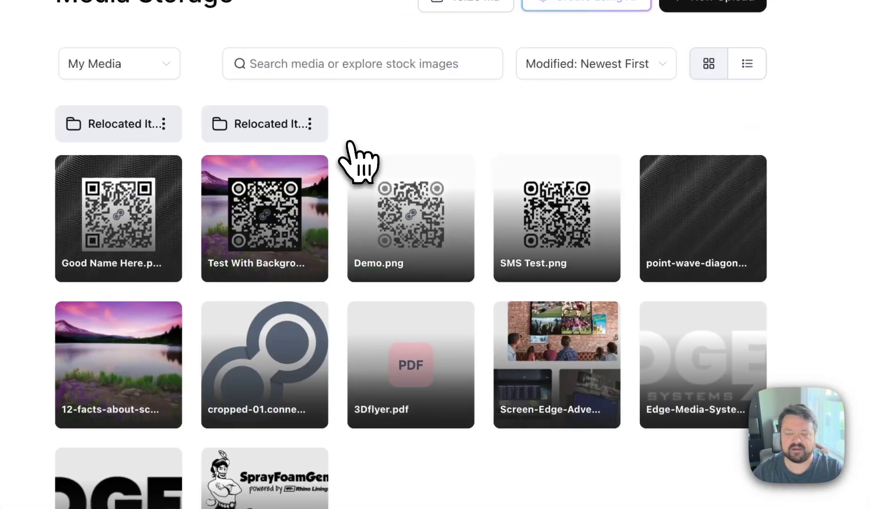
left_click(278, 372)
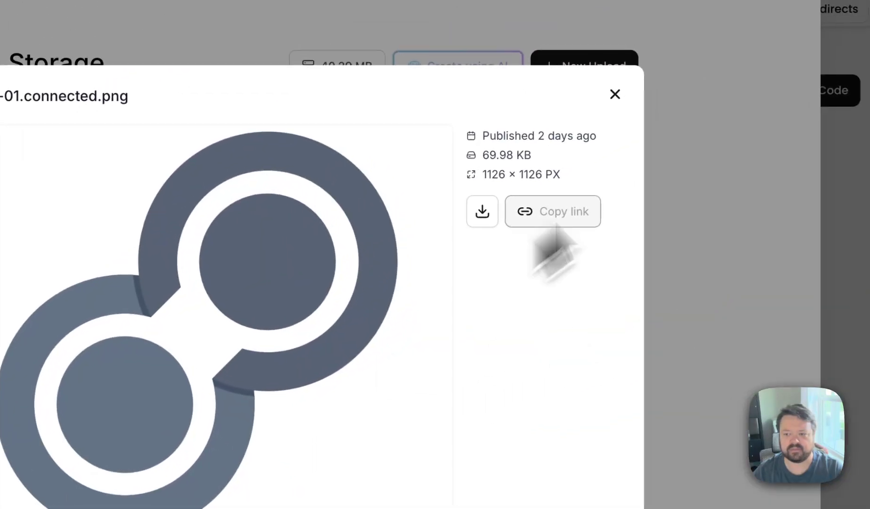
left_click(740, 25)
left_click(118, 382)
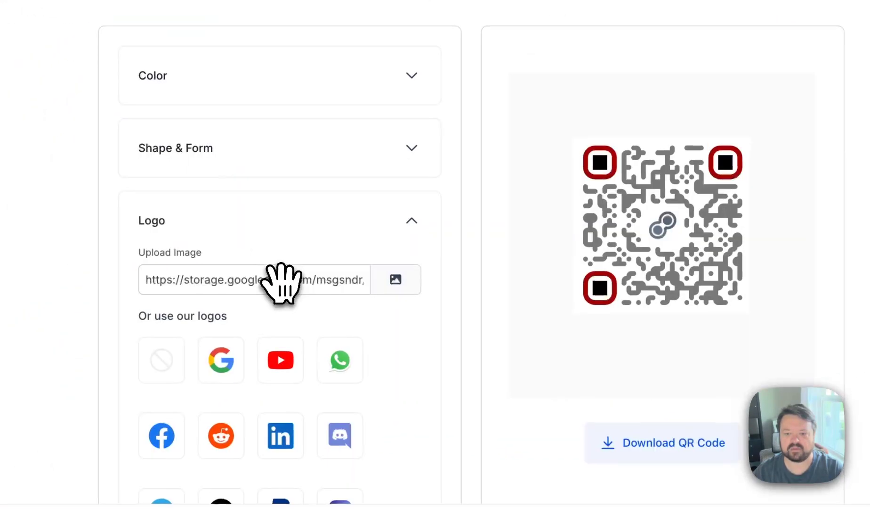
- Expand the Page Background options, and download the QR code to the Downloads folder as Test URL QR
scroll(410, 367, "down", 2)
scroll(417, 383, "down", 5)
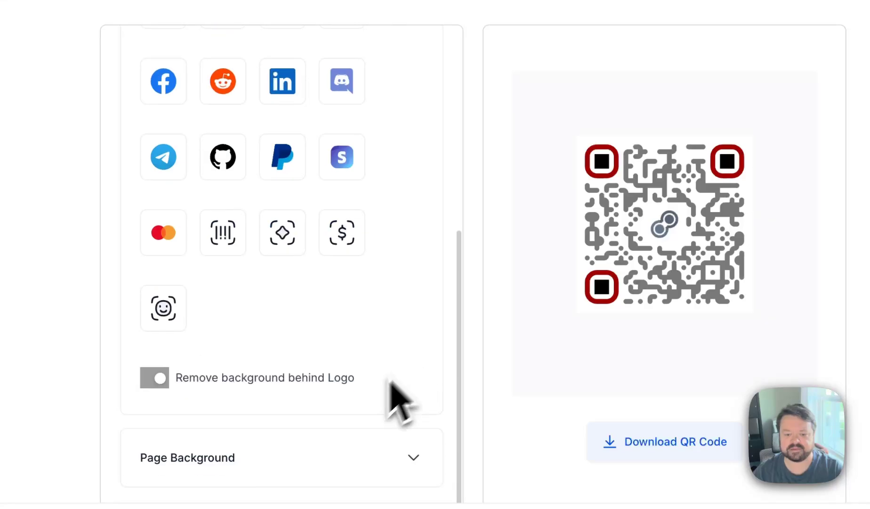
left_click(326, 459)
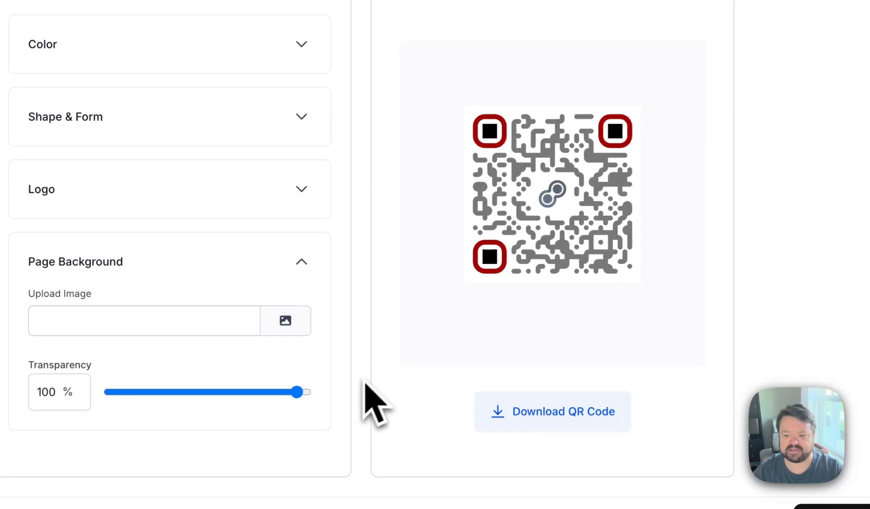
left_click(560, 417)
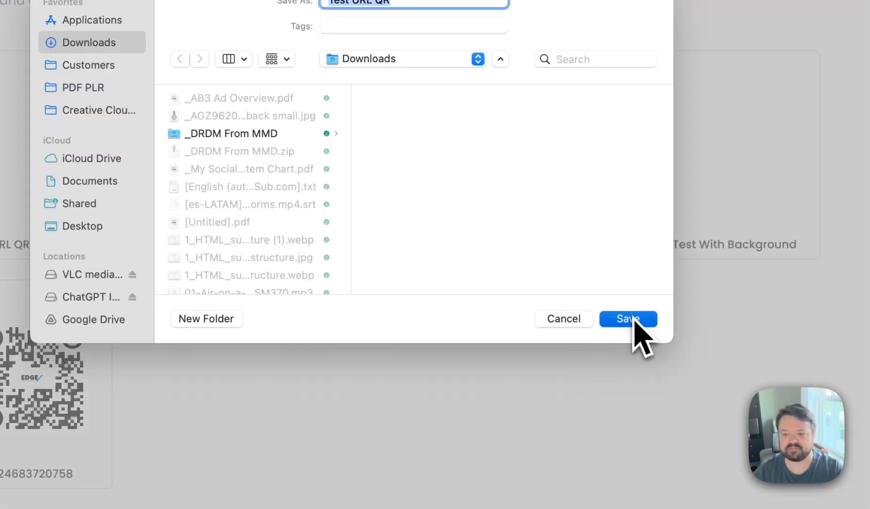
left_click(631, 319)
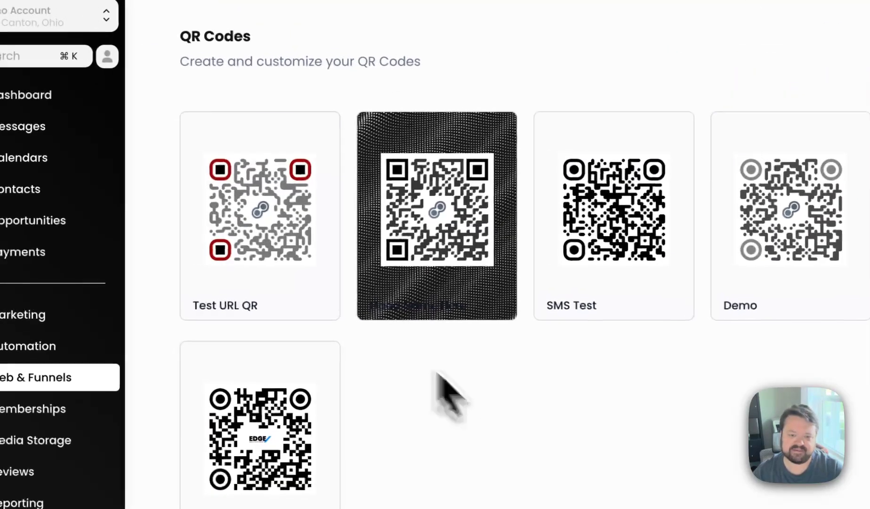
- Start a new QR code of the Review Link type, name it Test, and continue to its additional information
mouse_move(38, 147)
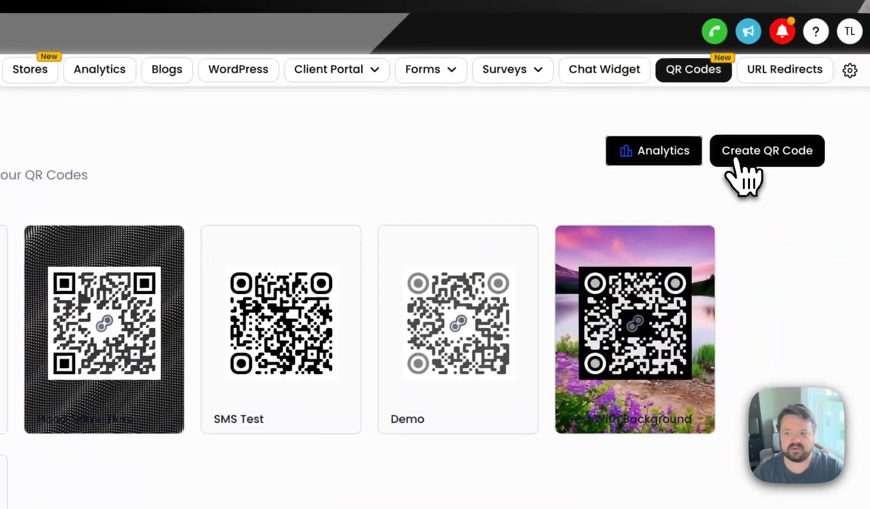
left_click(737, 161)
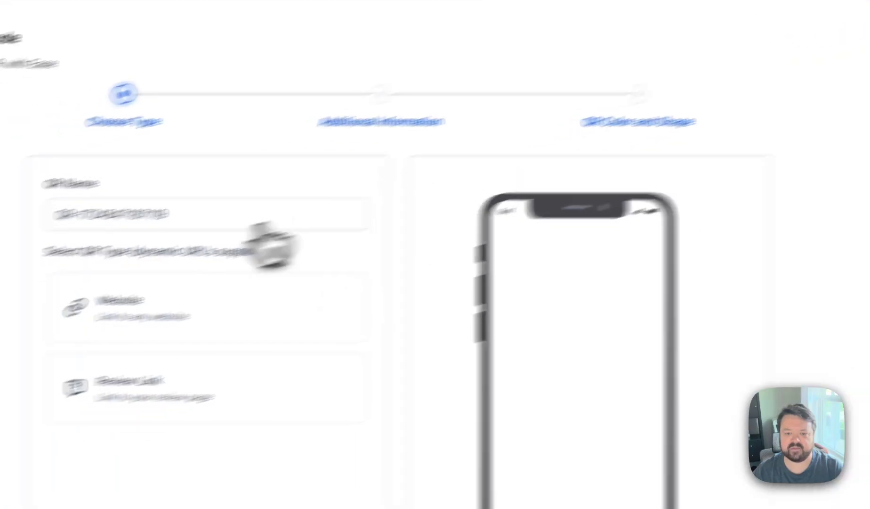
left_click(70, 431)
triple_click(354, 159)
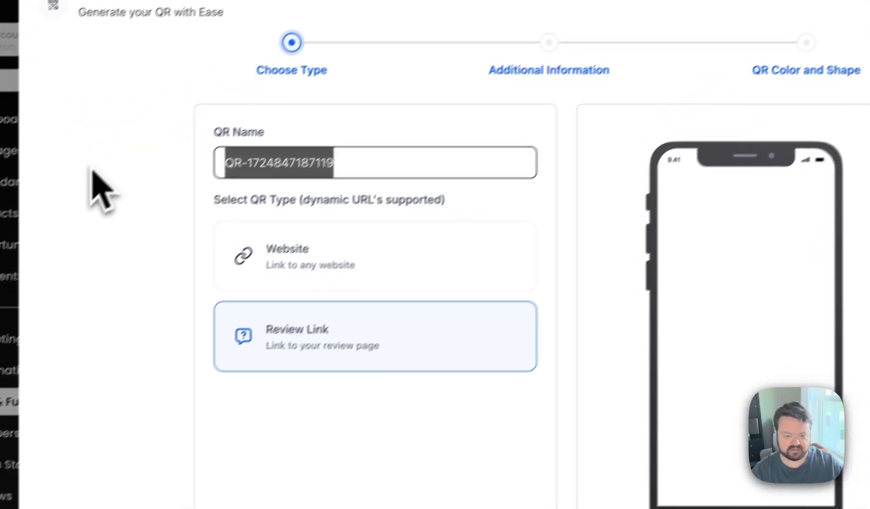
type("Test")
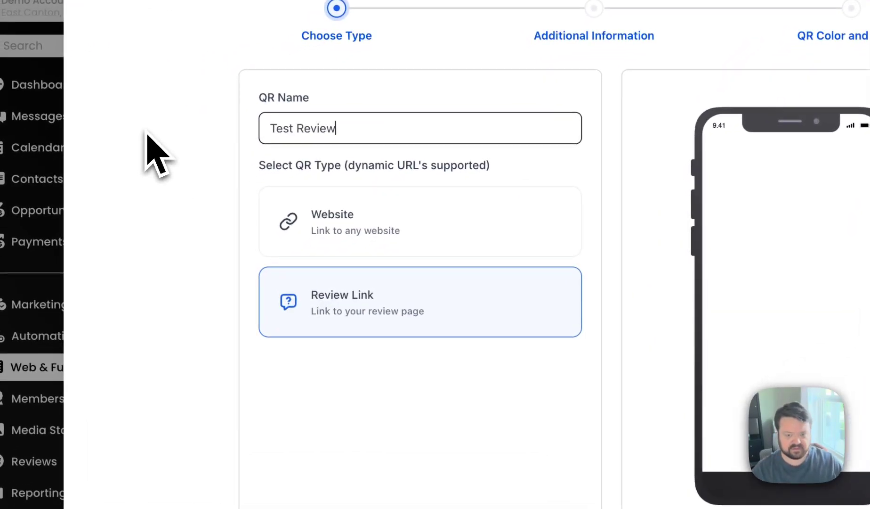
left_click(728, 456)
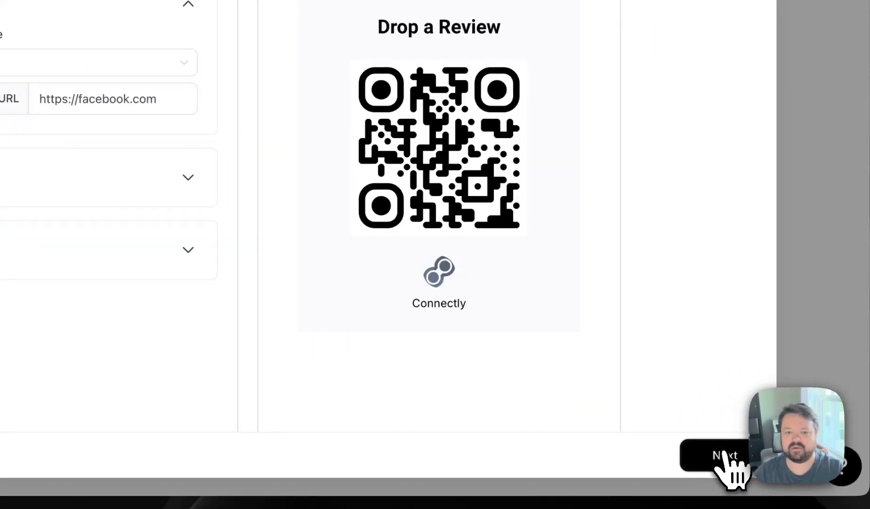
- Examine the review profile choices and the Facebook URL setting of the QR code, keeping Facebook as the profile
left_click(28, 61)
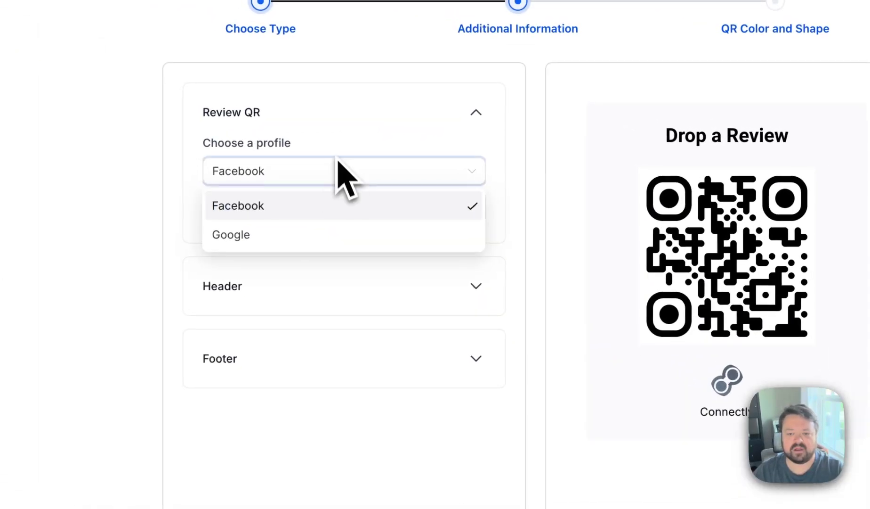
left_click(49, 50)
left_click(405, 208)
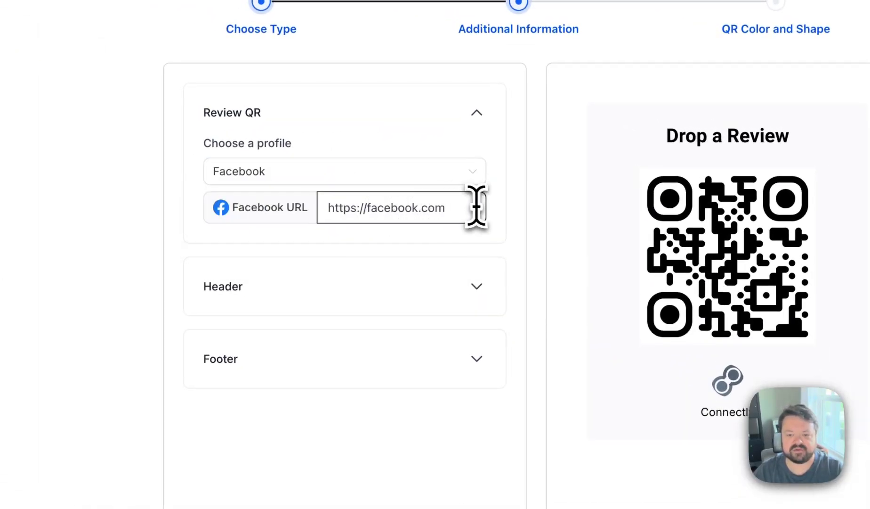
left_click_drag(338, 210, 464, 210)
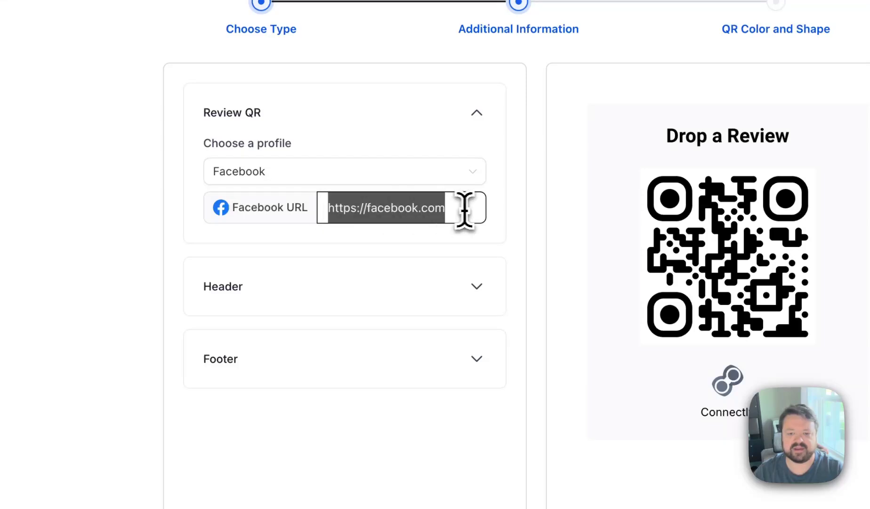
left_click(445, 175)
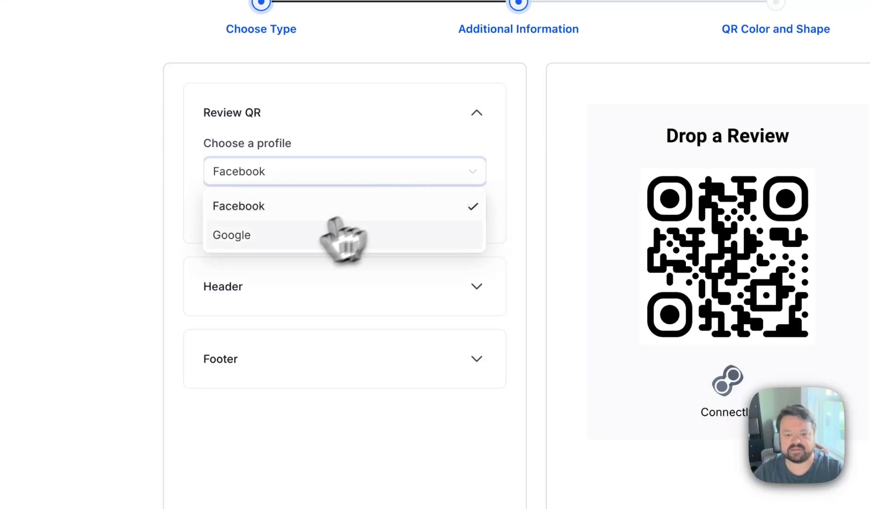
left_click(203, 196)
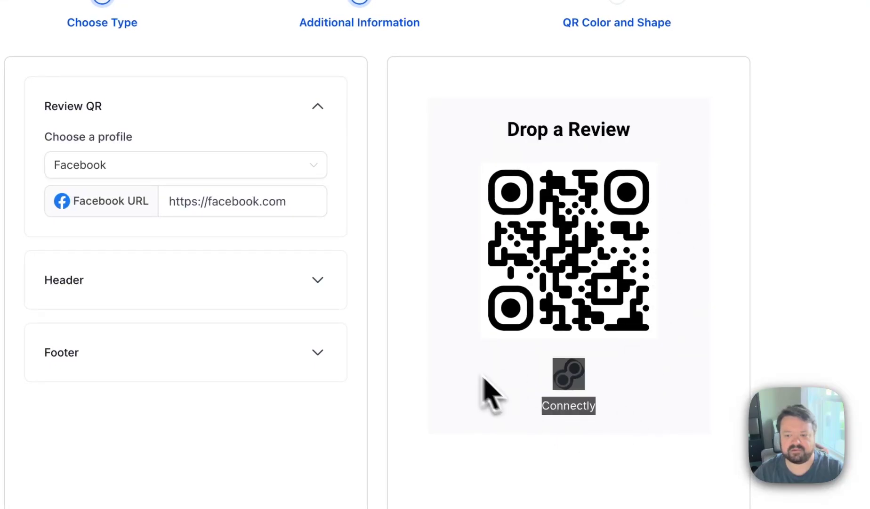
- Look through the review QR code's header and footer settings, and its color and shape options
left_click(221, 299)
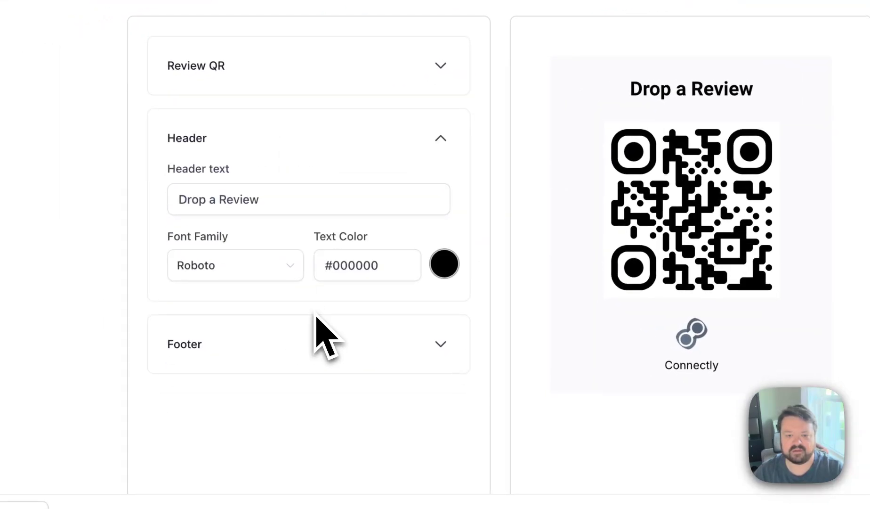
left_click(308, 343)
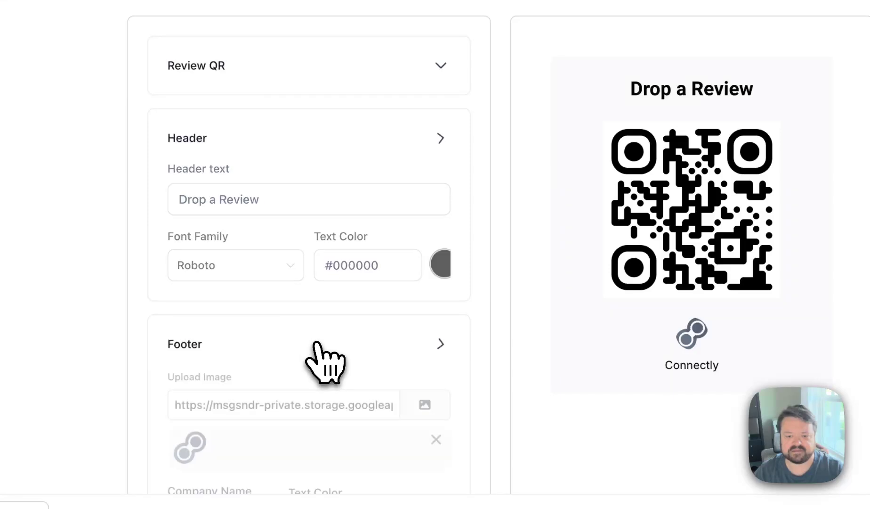
scroll(315, 350, "down", 1)
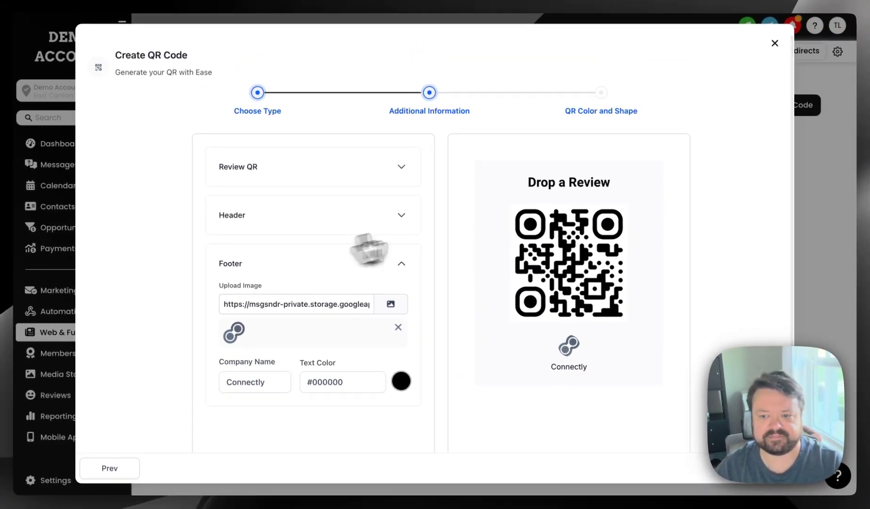
left_click(765, 481)
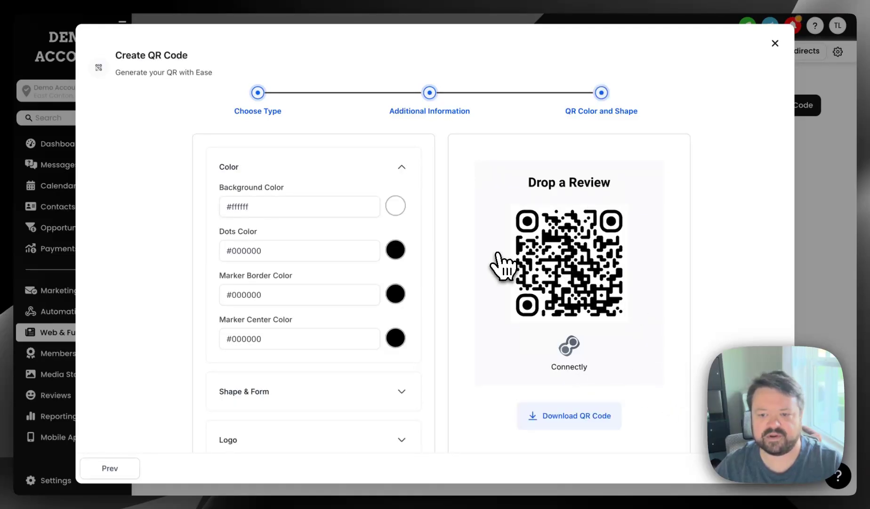
scroll(370, 302, "down", 1)
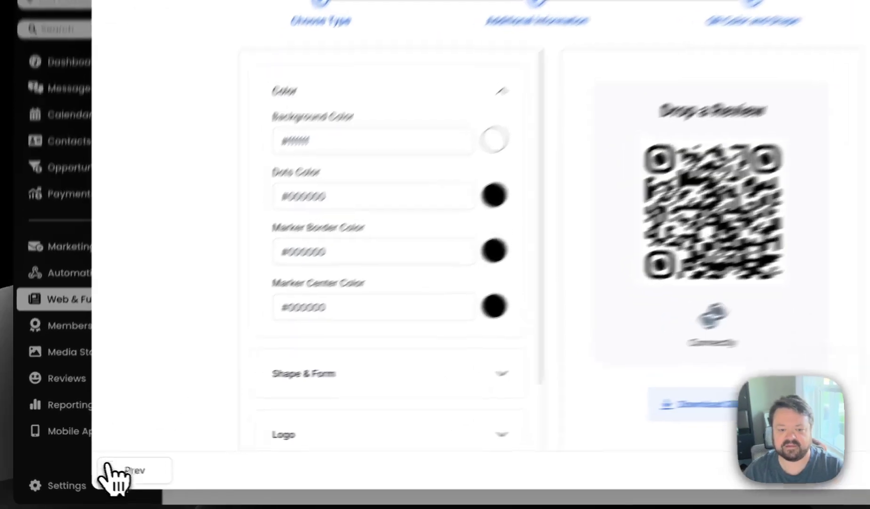
- Go back to the Review QR profile settings, and close the QR code creator to return to the QR Codes list
left_click(109, 468)
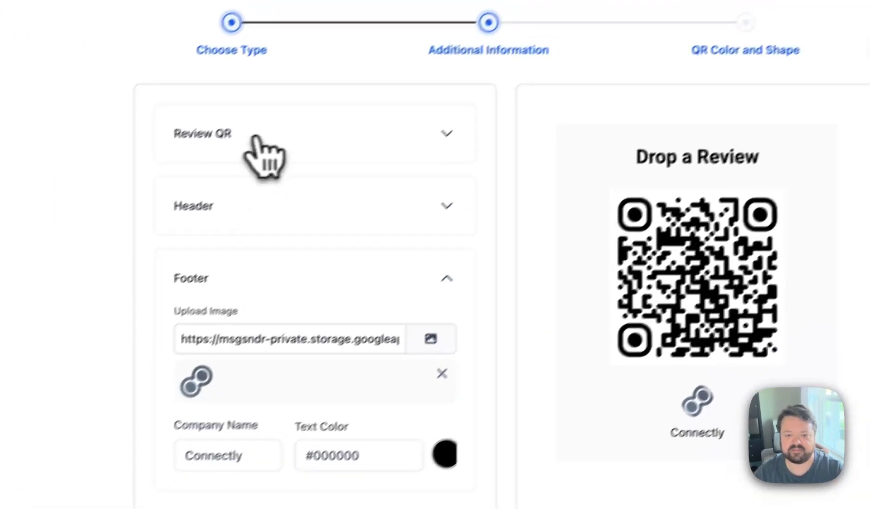
left_click(237, 172)
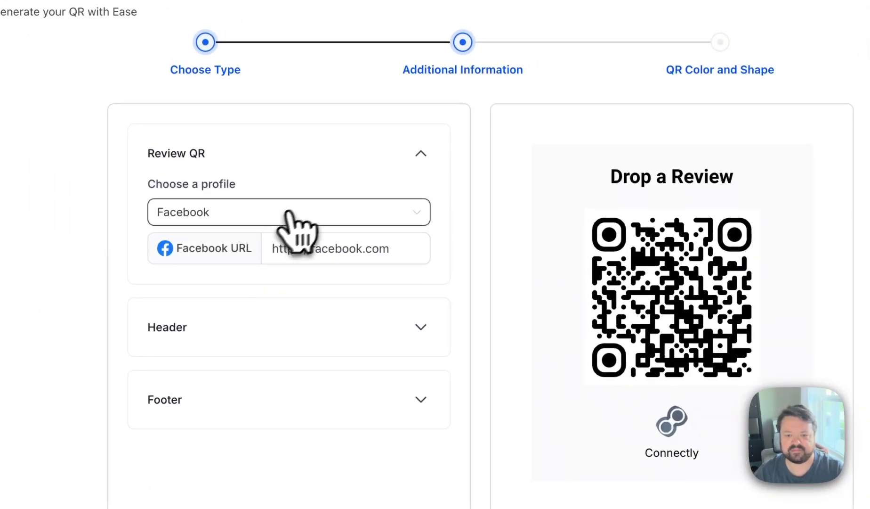
left_click(734, 43)
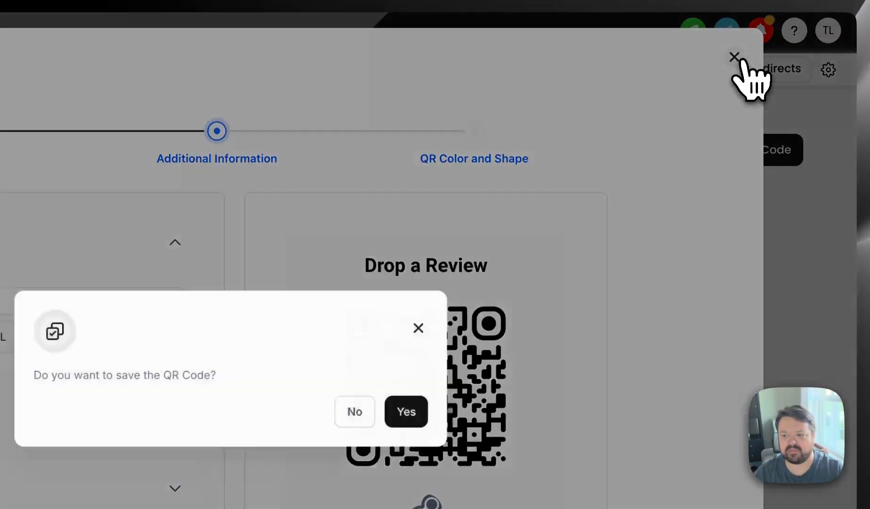
left_click(406, 411)
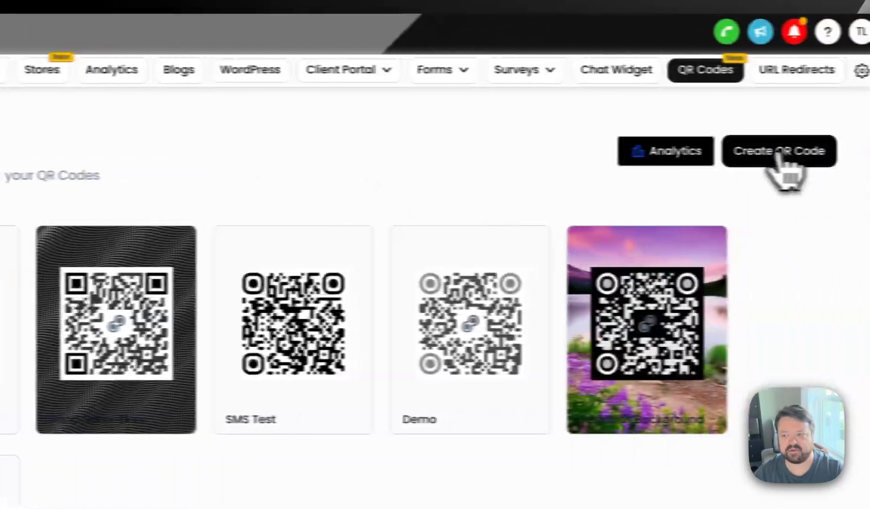
- Start a new QR code of the Website type, name it SMS QR, and continue to its additional information
left_click(777, 155)
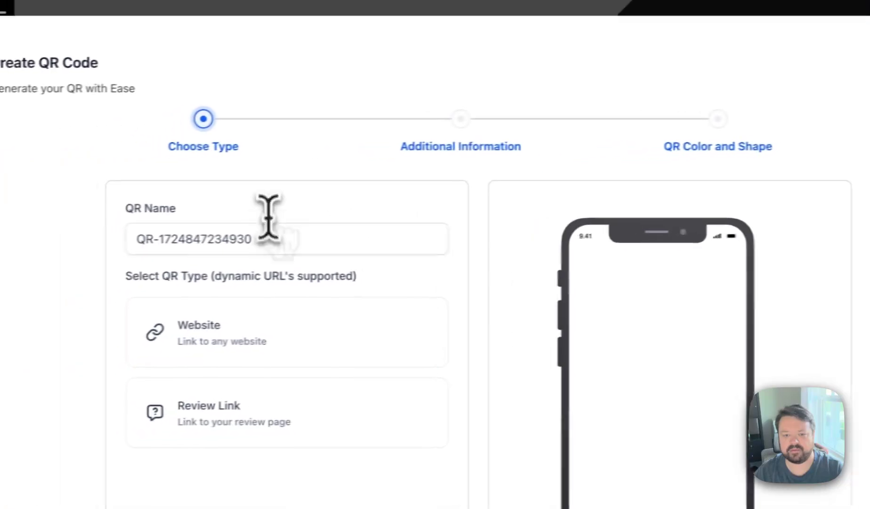
left_click(272, 237)
key("ctrl+a")
type("SMS")
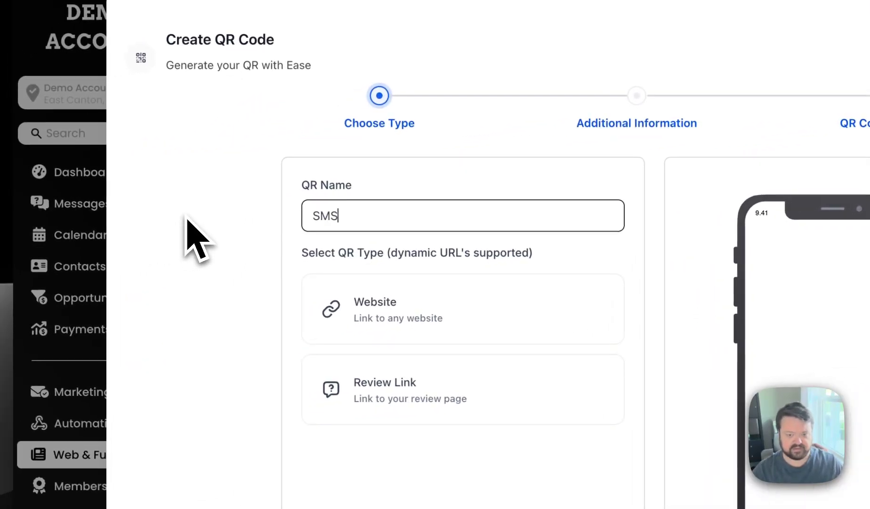
type(" QR")
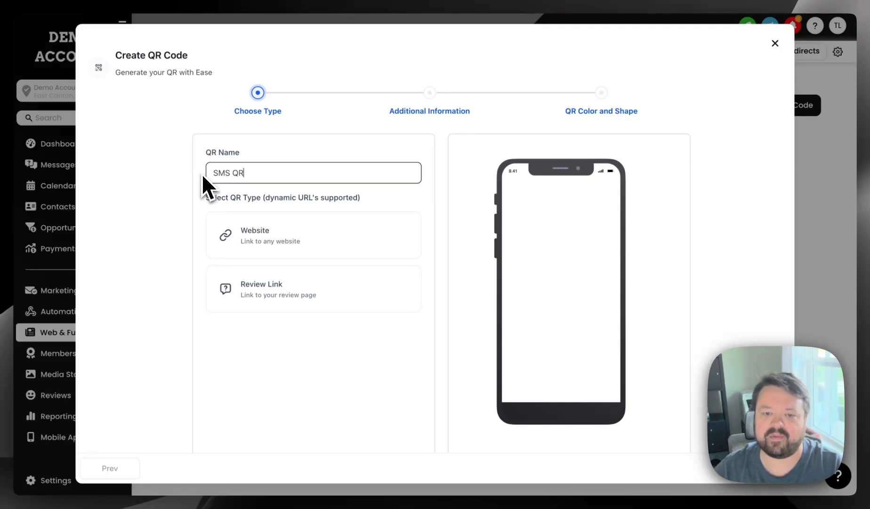
left_click(202, 175)
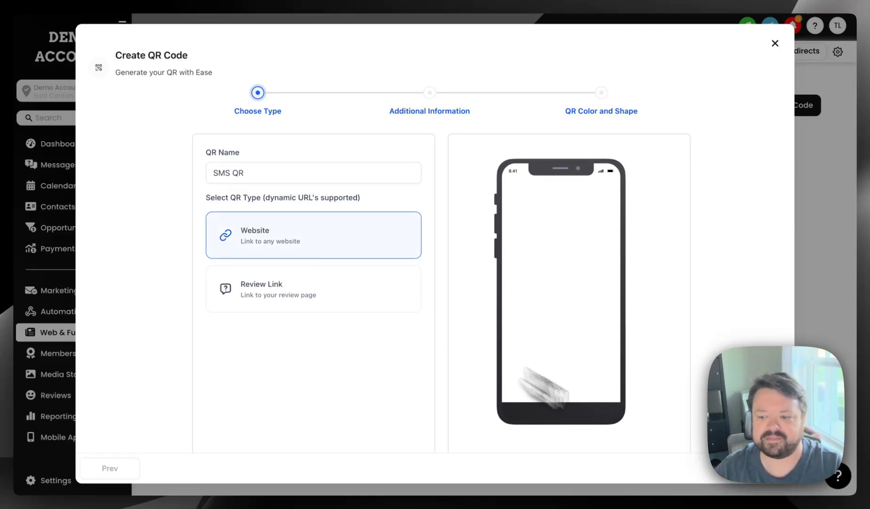
left_click(763, 470)
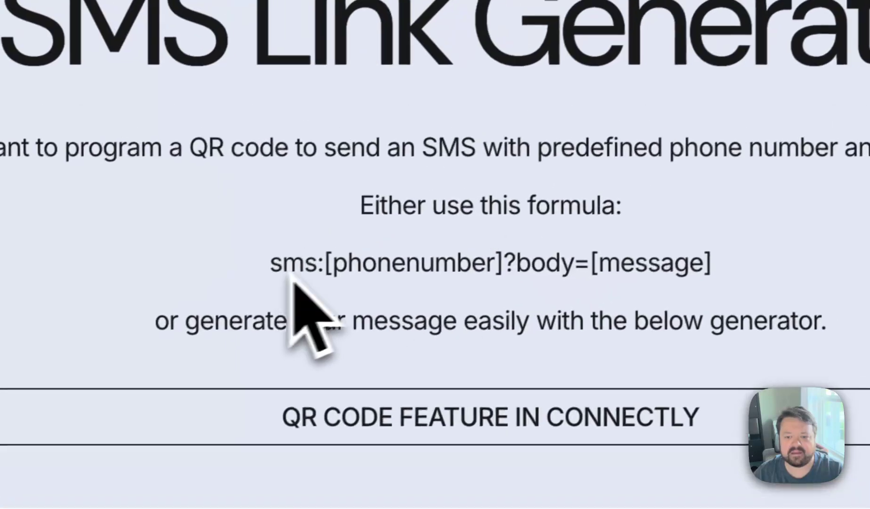
- Switch to the Connectly website's SMS Link Generator page and examine the formula for building an SMS link
left_click_drag(266, 264, 660, 263)
left_click(658, 260)
left_click_drag(181, 258, 744, 270)
left_click(739, 266)
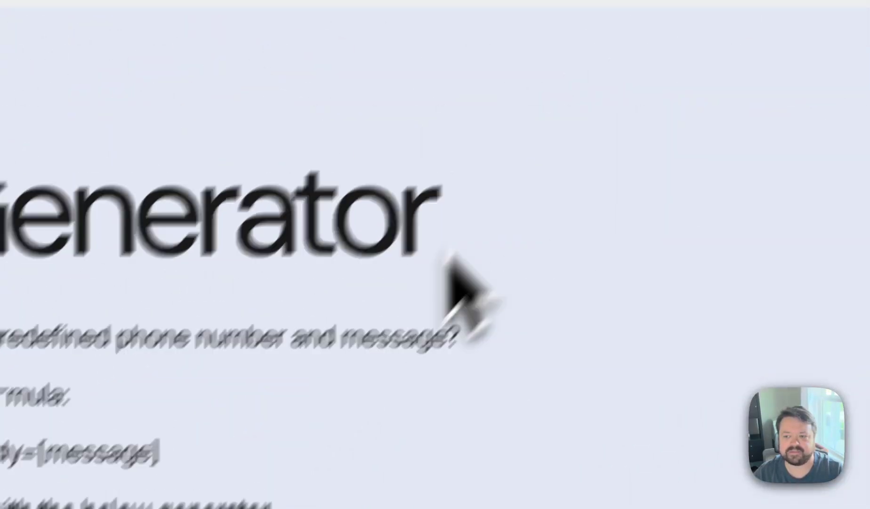
mouse_move(465, 165)
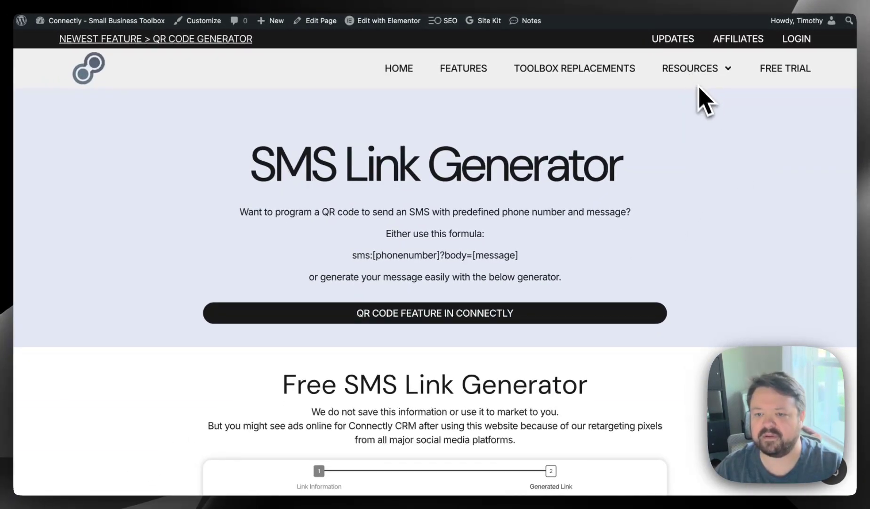
- Generate an SMS link in the Free SMS Link Generator using the business phone number with country code and the message Connect
scroll(635, 193, "down", 5)
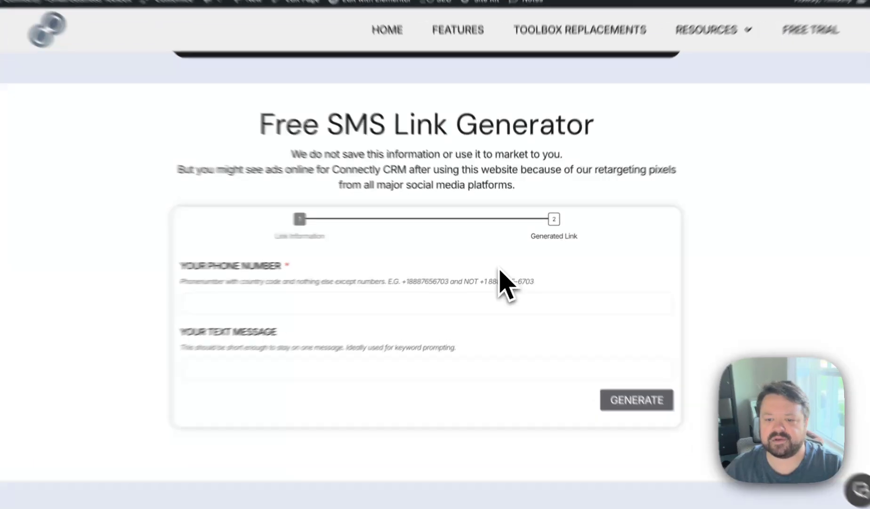
left_click(455, 298)
left_click(398, 351)
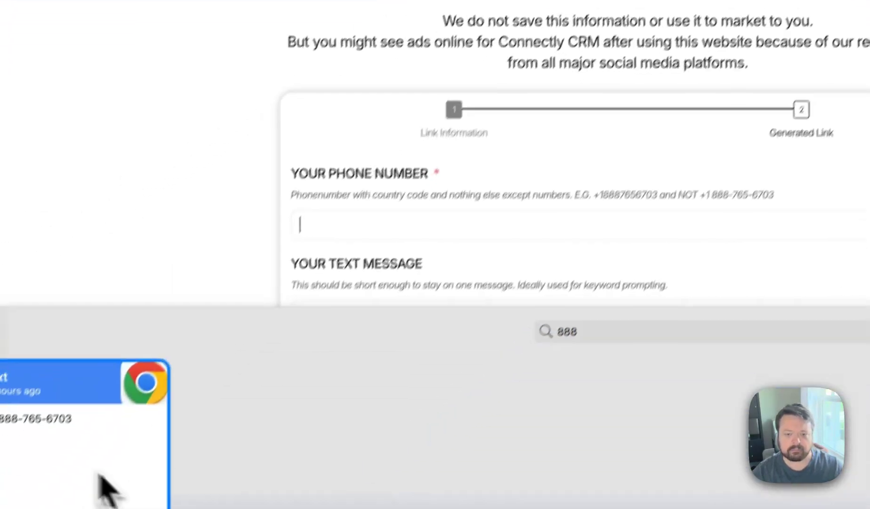
double_click(99, 474)
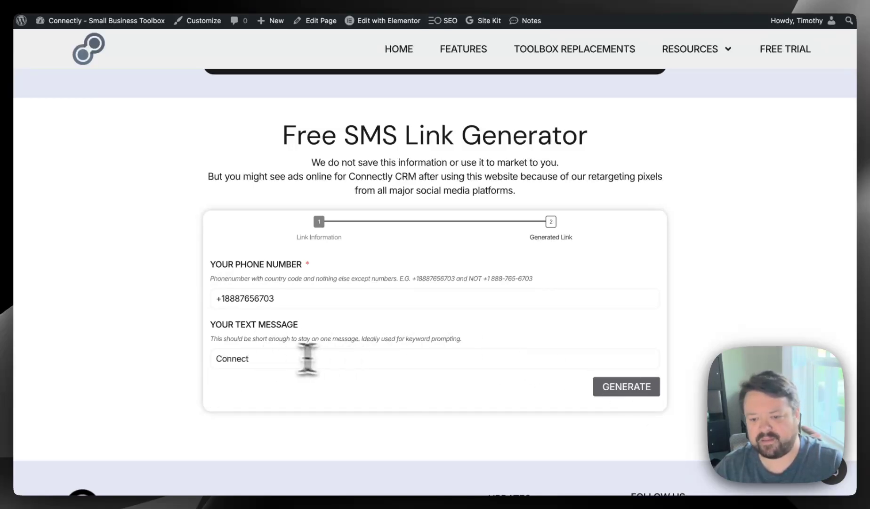
left_click(628, 387)
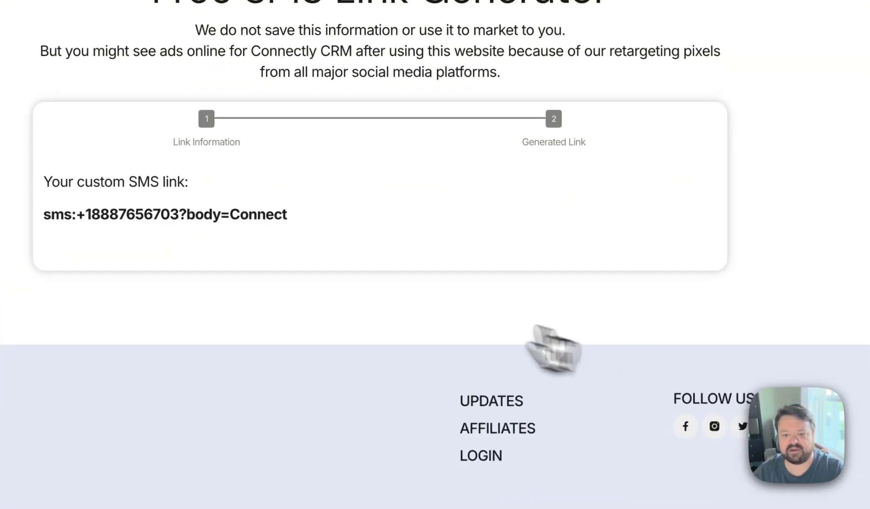
- Copy the generated SMS link and enter it as the Website URL of the SMS QR code
left_click_drag(42, 215, 327, 232)
key("ctrl+c")
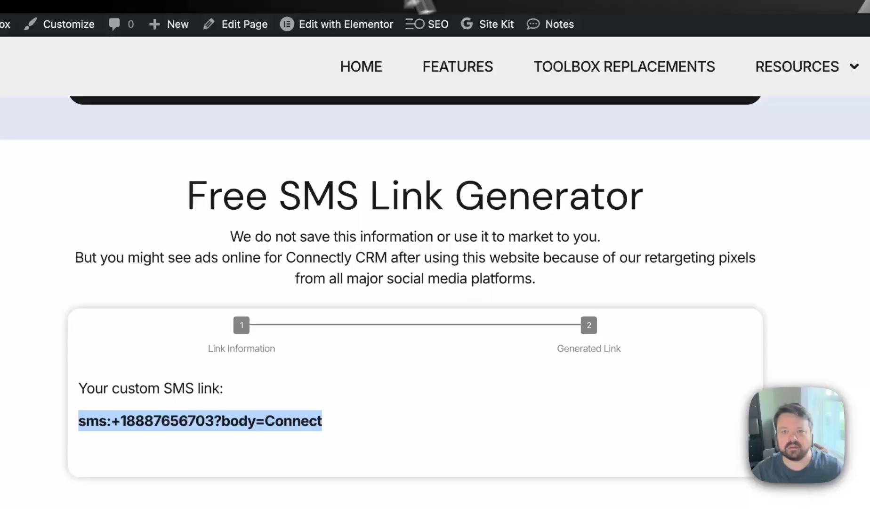
left_click(405, 0)
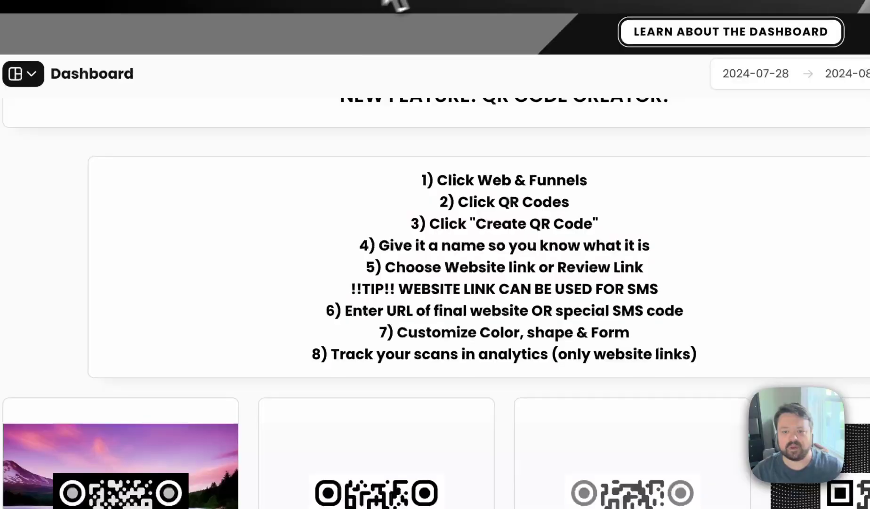
left_click(459, 4)
left_click_drag(202, 295, 38, 320)
key("ctrl+v")
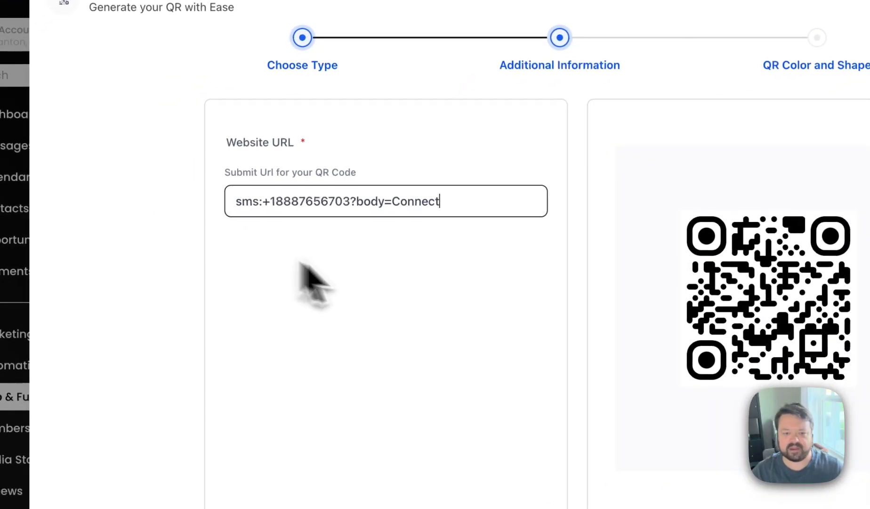
left_click(412, 273)
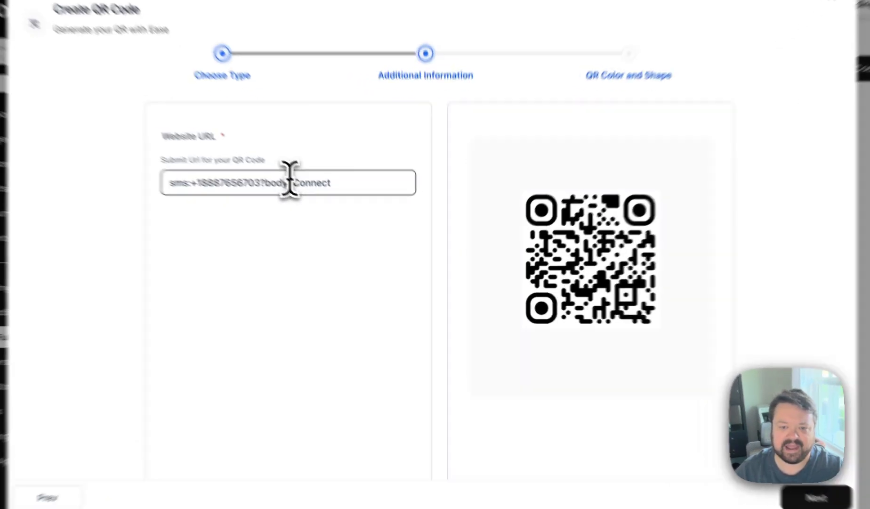
- Check the message part of the SMS link and continue to the QR Color and Shape stage
left_click_drag(317, 199, 374, 208)
left_click(383, 270)
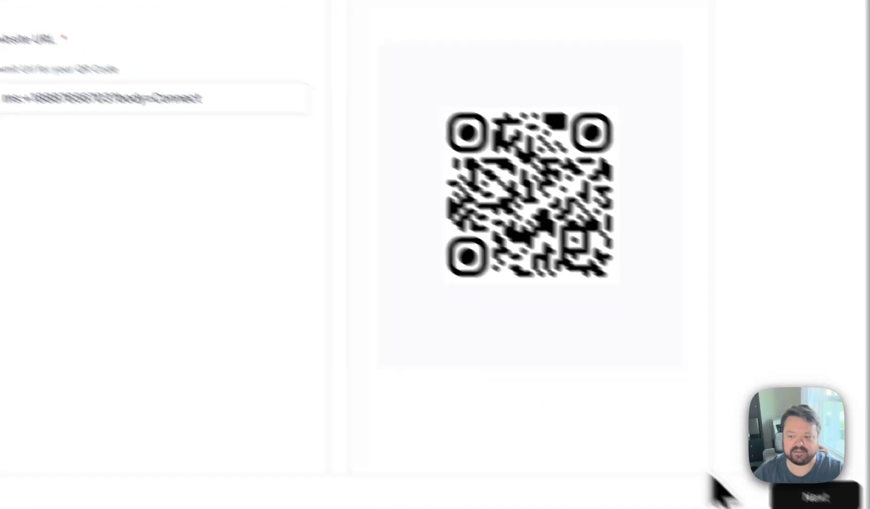
left_click(811, 498)
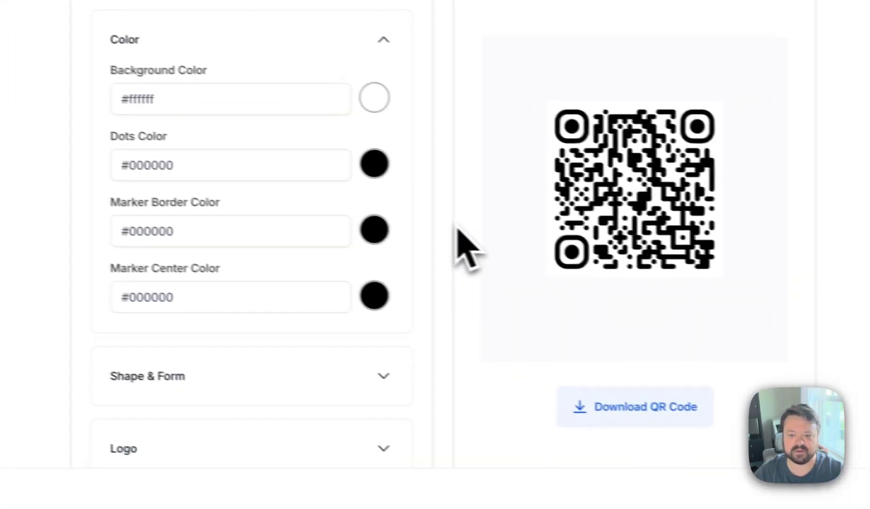
- Save the SMS QR code with its default styling and download it as SMS QR to the Downloads folder
scroll(369, 311, "down", 3)
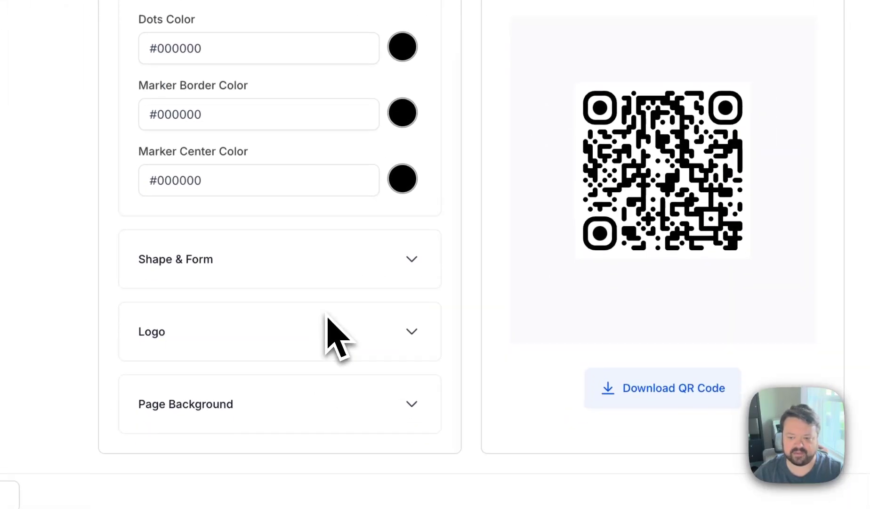
left_click(735, 459)
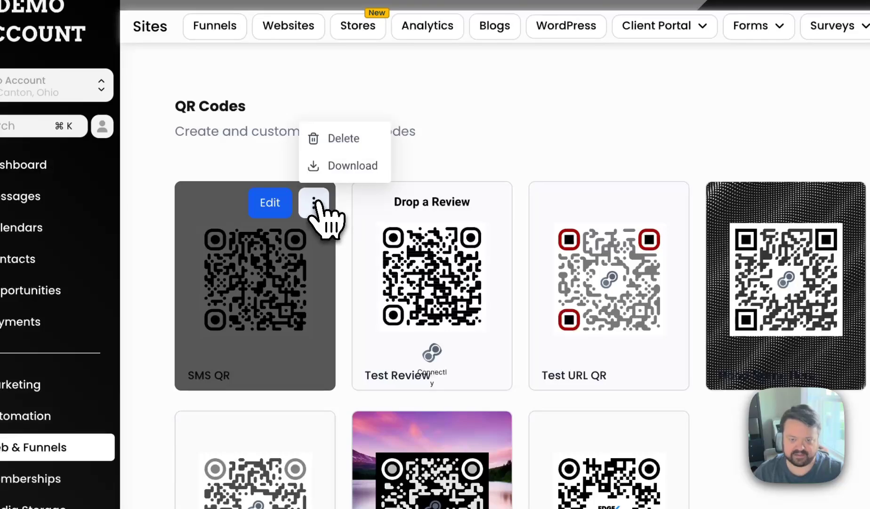
left_click(332, 166)
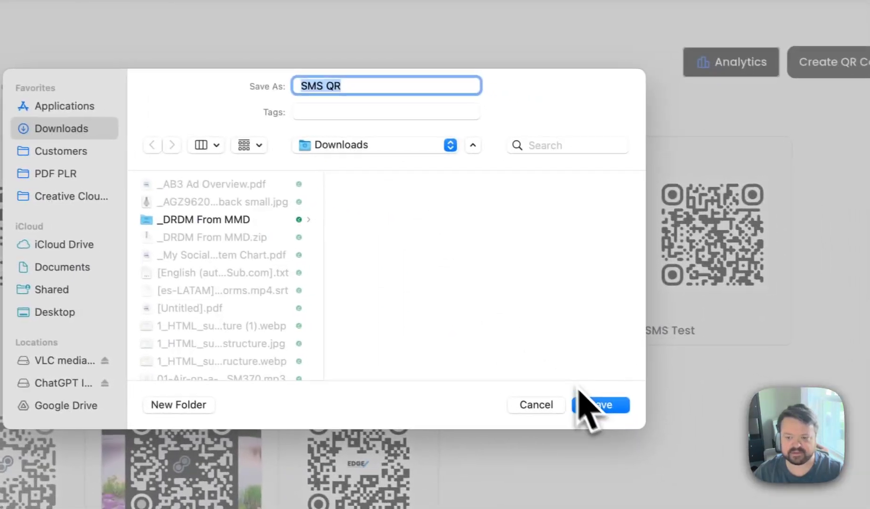
left_click(853, 450)
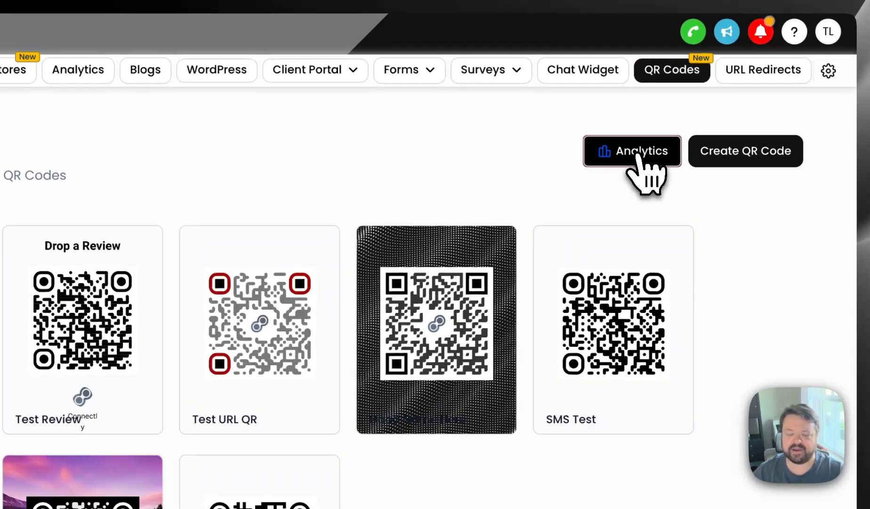
- Open the QR code analytics and examine the scan chart, the total and unique scans, and the Scan by QR table
left_click(644, 153)
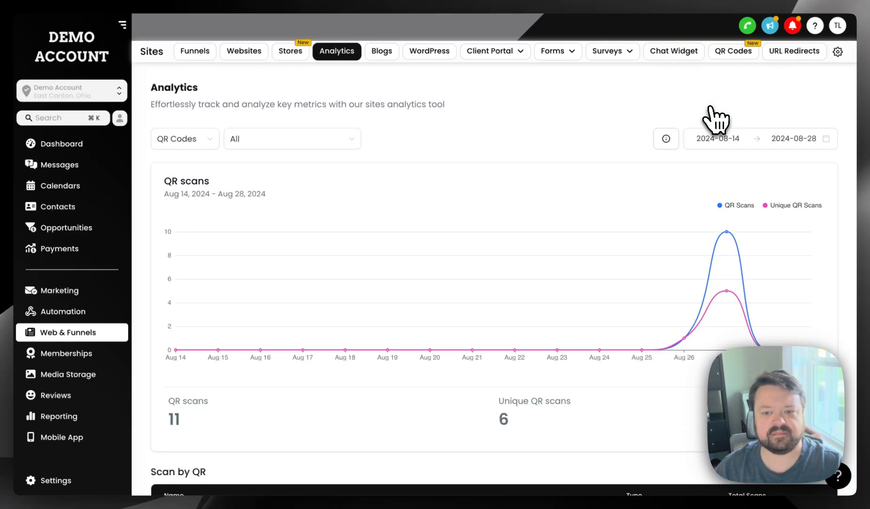
scroll(546, 144, "down", 3)
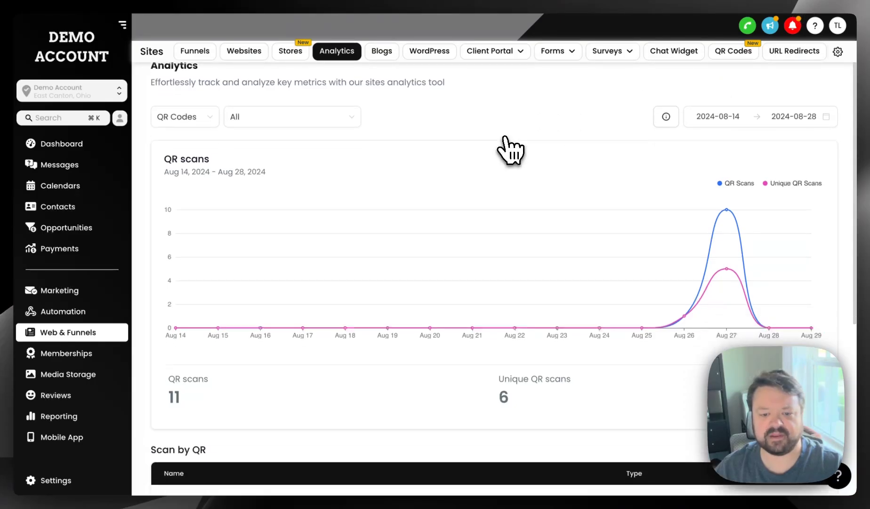
scroll(554, 272, "up", 3)
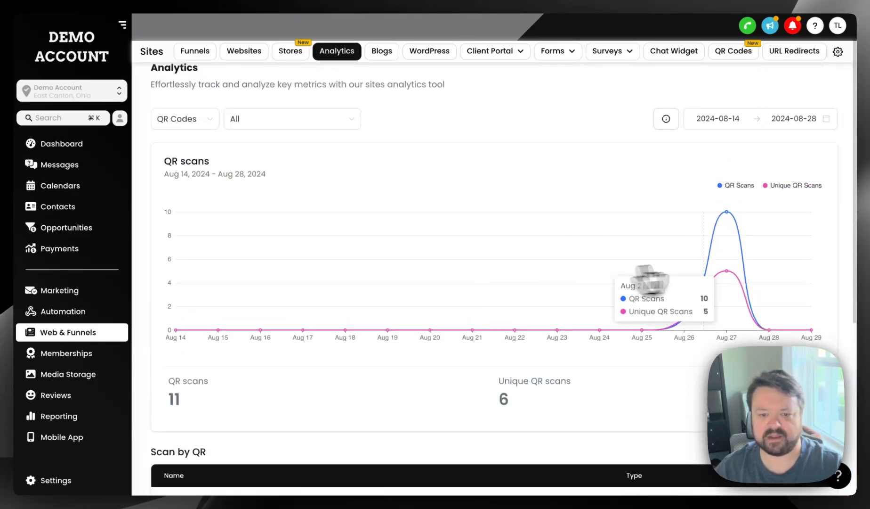
scroll(613, 416, "down", 4)
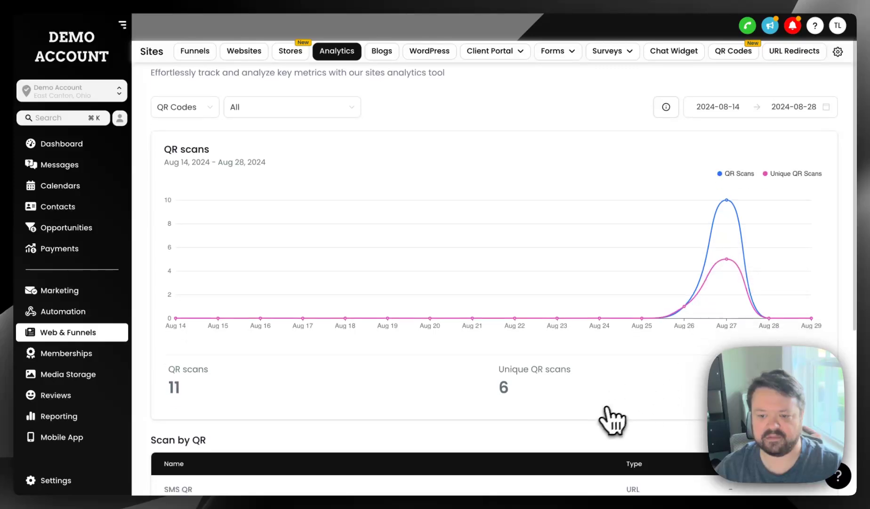
scroll(607, 421, "up", 2)
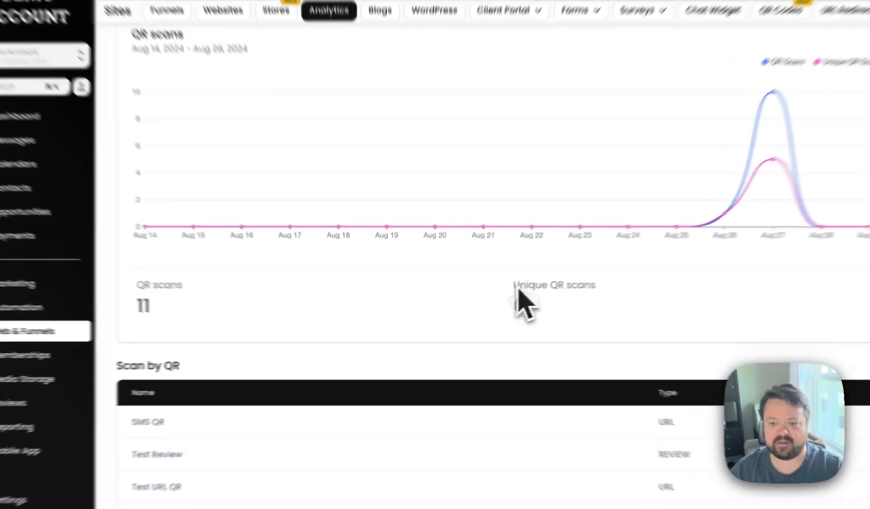
left_click_drag(500, 292, 551, 321)
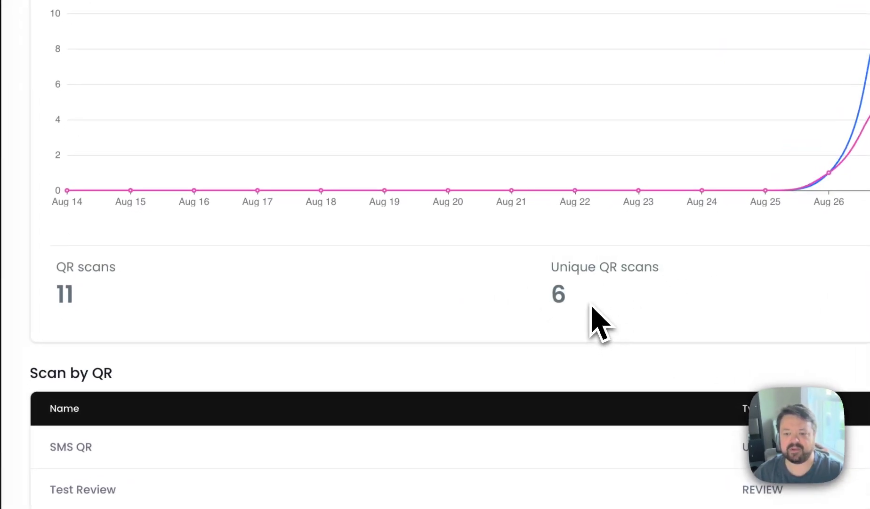
left_click(534, 260)
left_click_drag(94, 293, 58, 265)
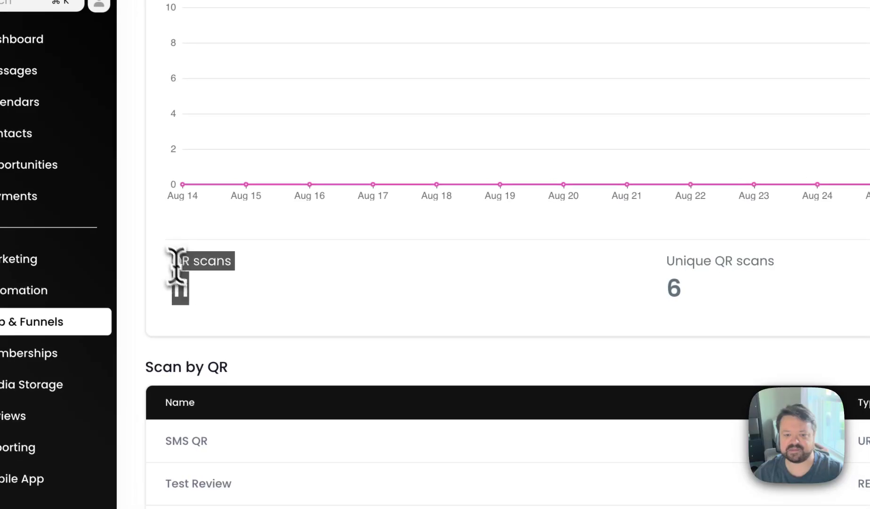
left_click(56, 266)
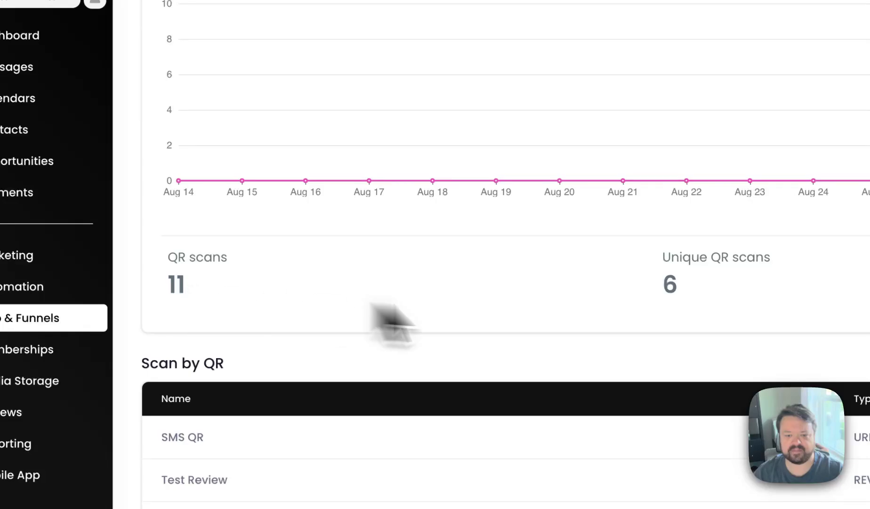
scroll(316, 326, "down", 6)
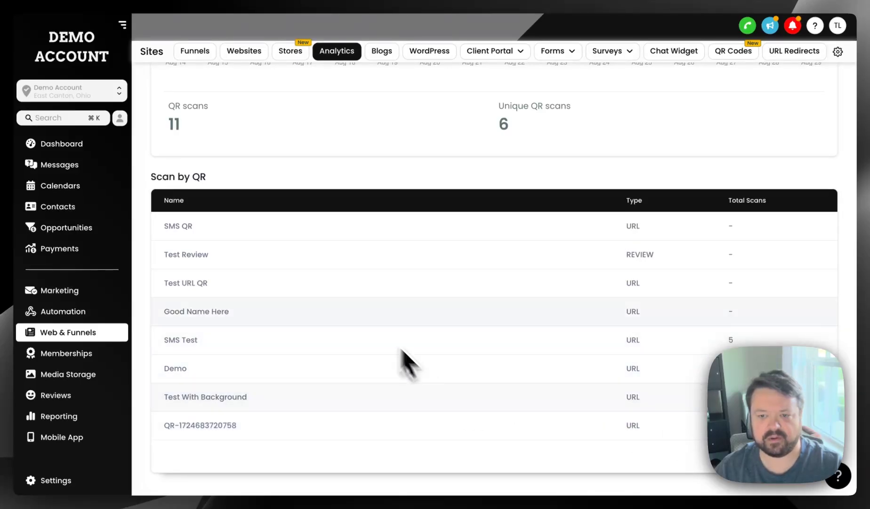
- Filter the QR scan analytics by the SMS QR code and by the Test Review code
scroll(376, 330, "up", 6)
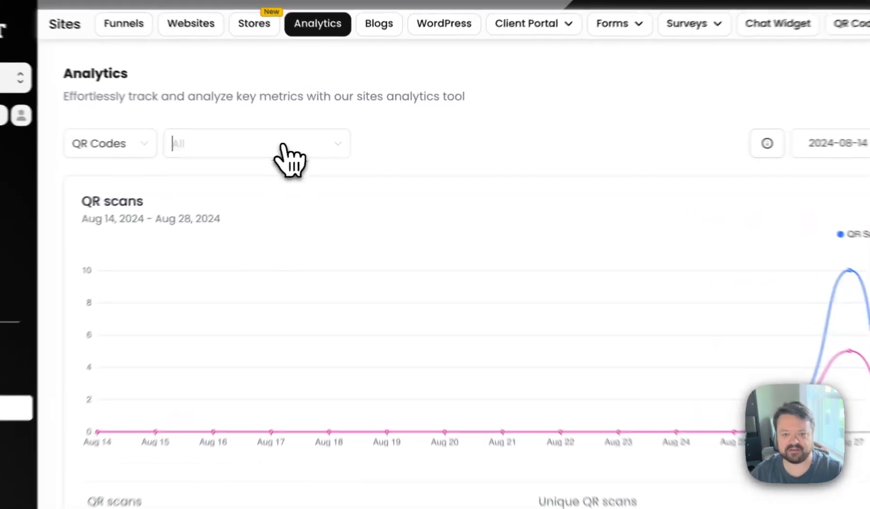
left_click(314, 141)
left_click(276, 211)
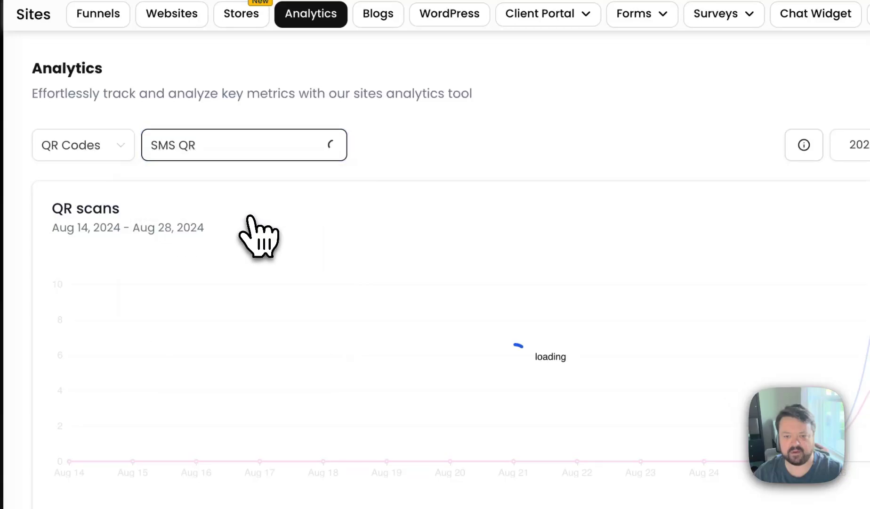
left_click(306, 151)
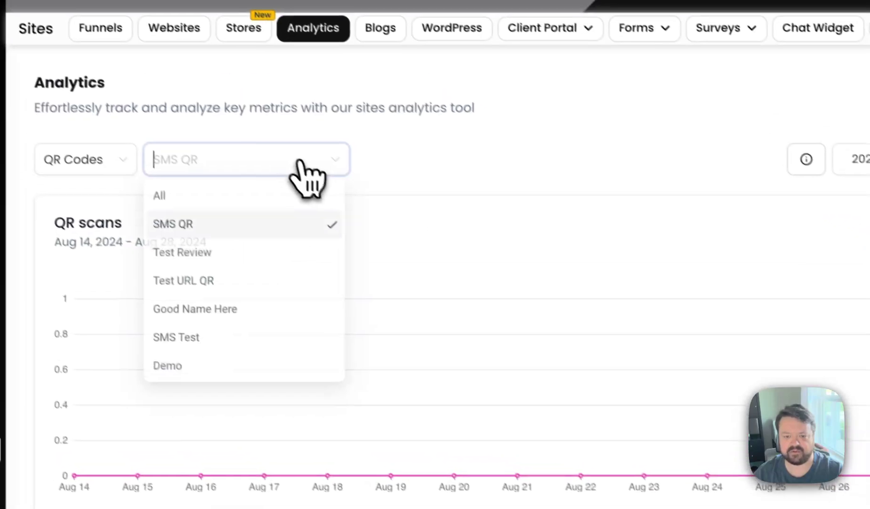
left_click(243, 264)
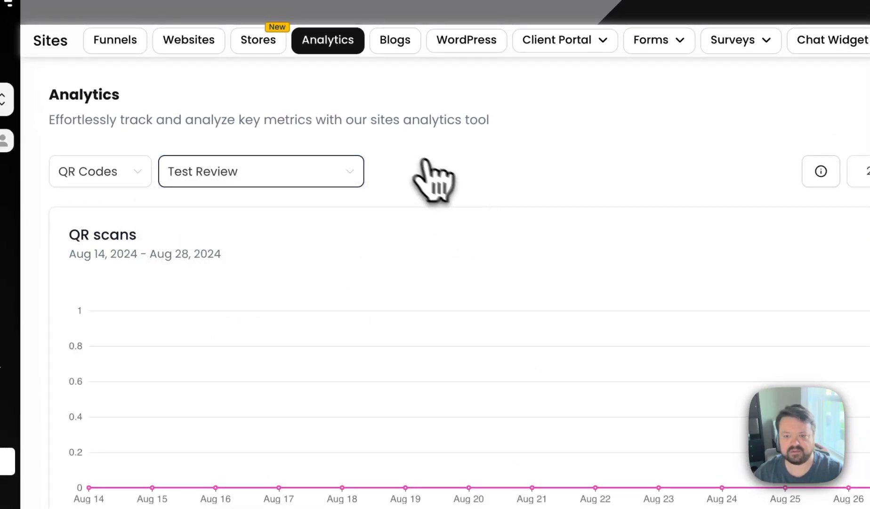
- Check the date range options of the analytics and set the QR code filter back to All
left_click(799, 152)
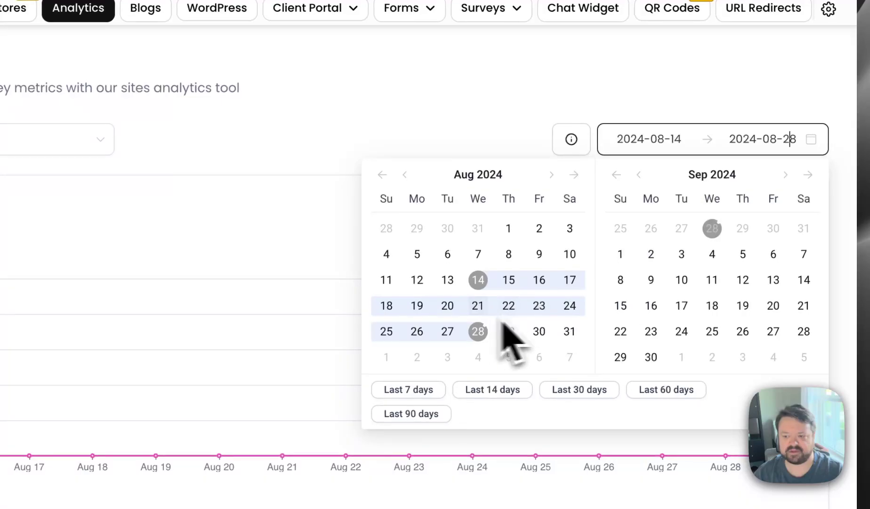
left_click(501, 129)
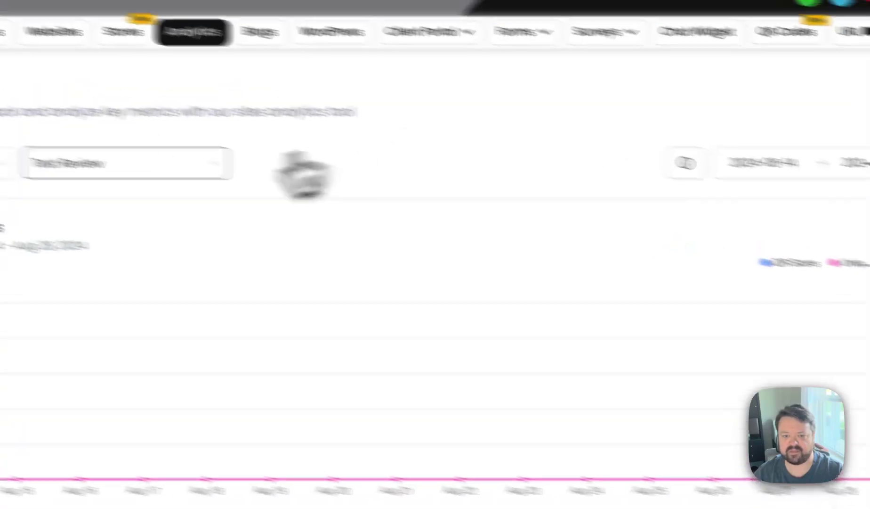
left_click(28, 140)
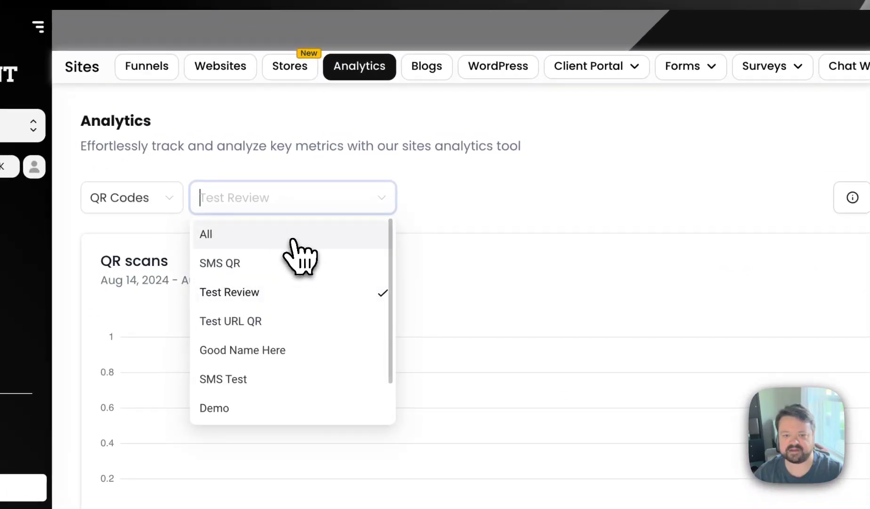
left_click(298, 244)
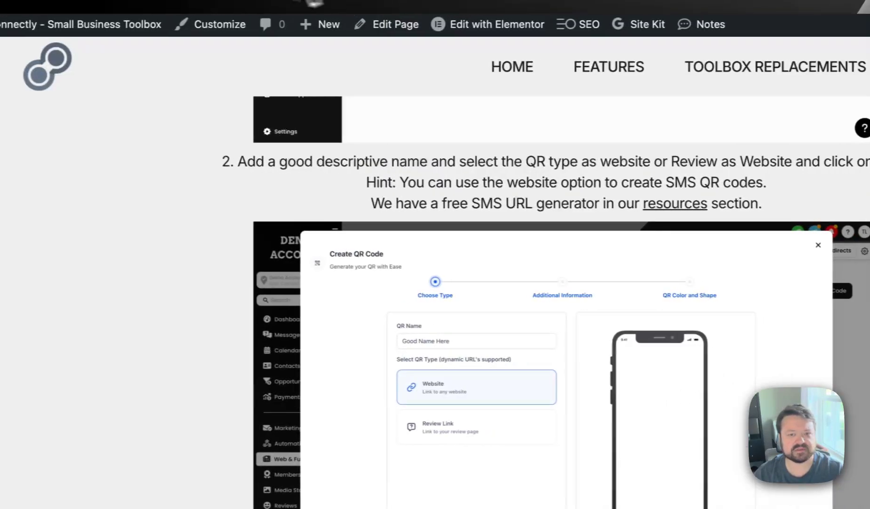
- Switch to the Connectly website and review the QR Code Generator page's creation steps and the Free SMS Link Generator form
scroll(174, 205, "up", 12)
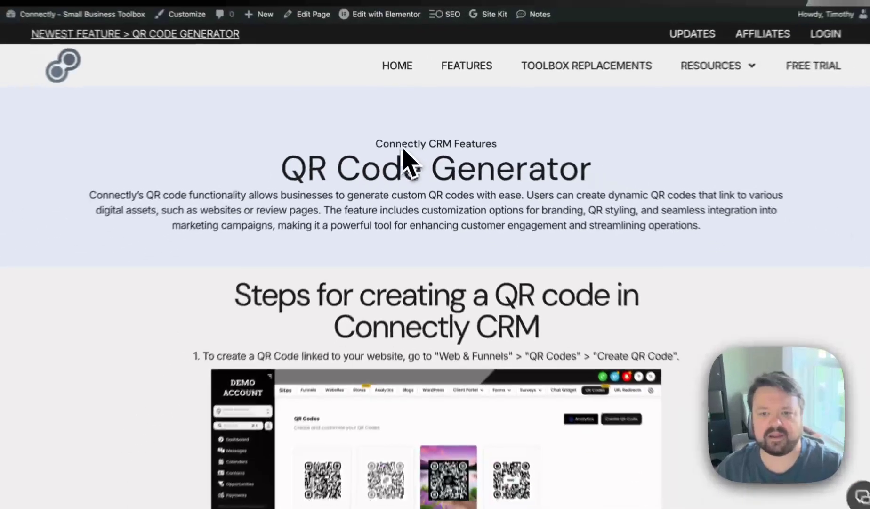
scroll(382, 272, "down", 3)
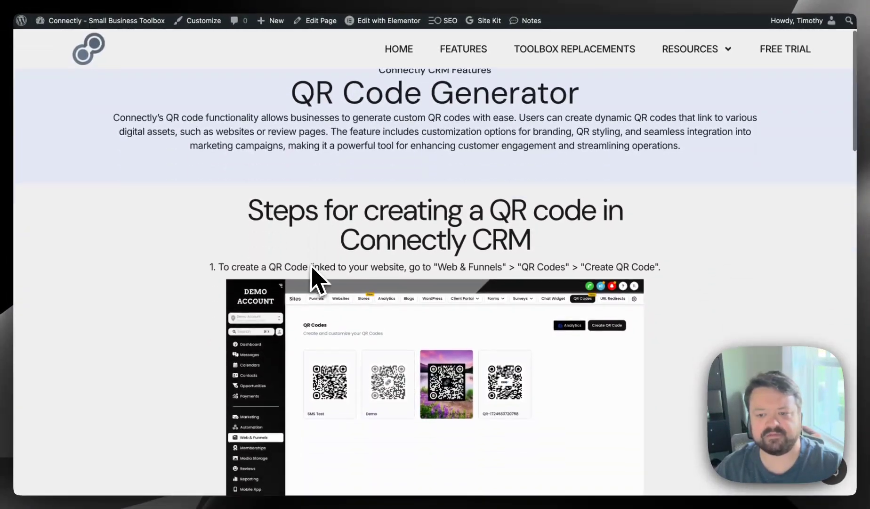
scroll(185, 282, "down", 6)
scroll(179, 272, "down", 5)
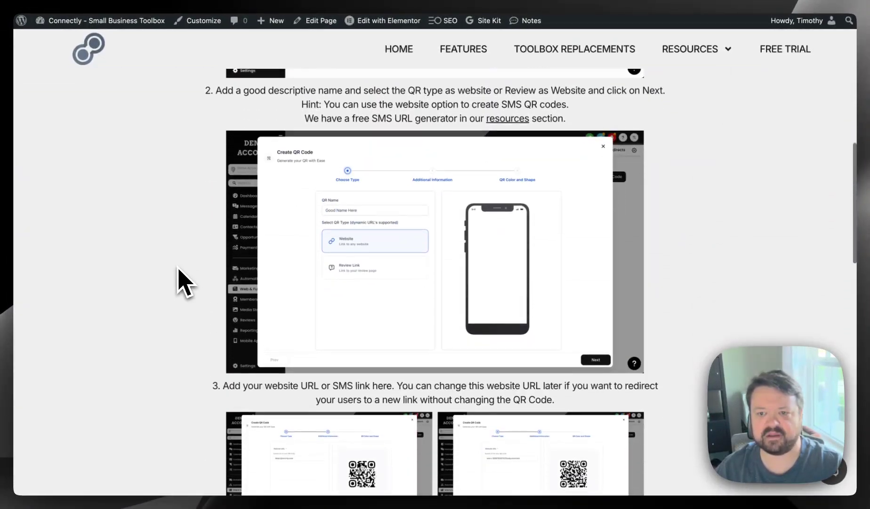
scroll(179, 282, "down", 20)
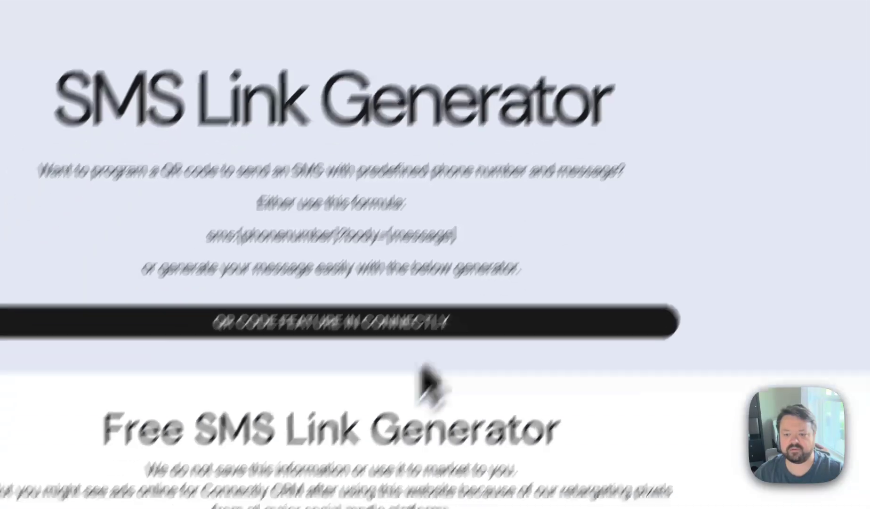
scroll(273, 320, "down", 5)
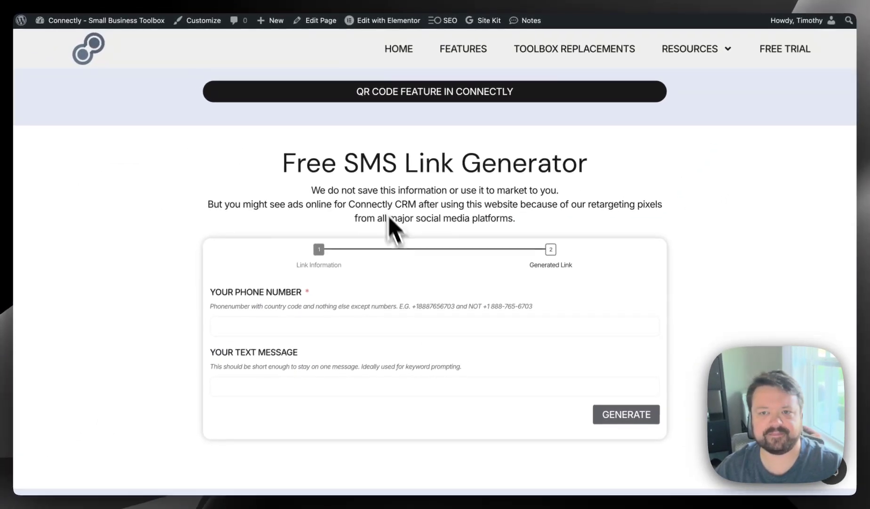